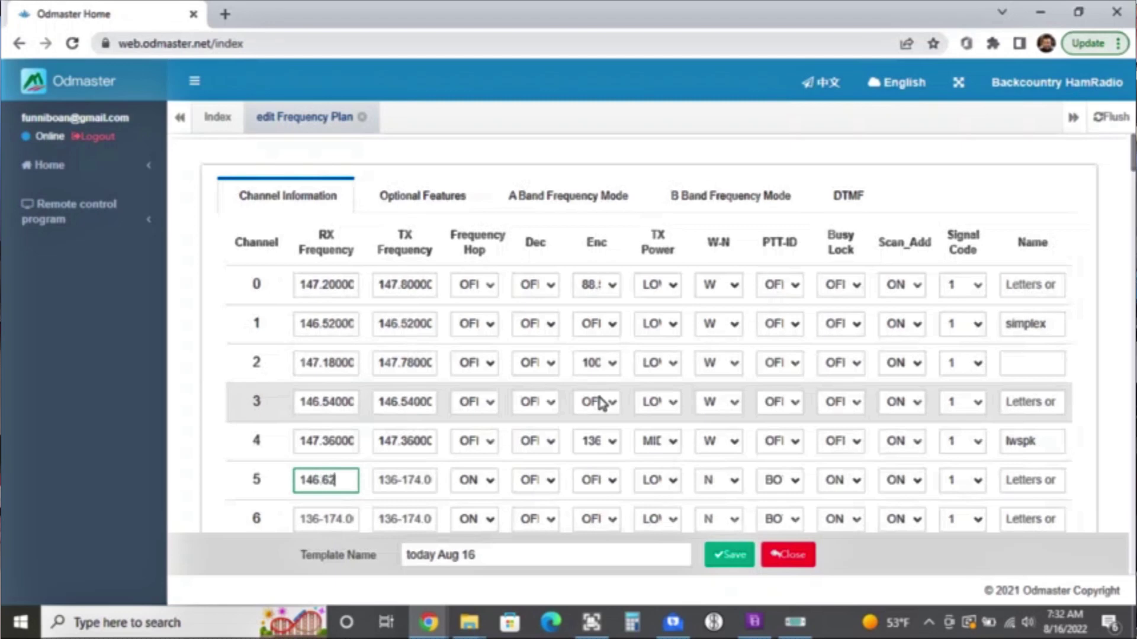
{"action": "left_click", "coordinate": [601, 403]}
{"action": "left_click", "coordinate": [611, 408]}
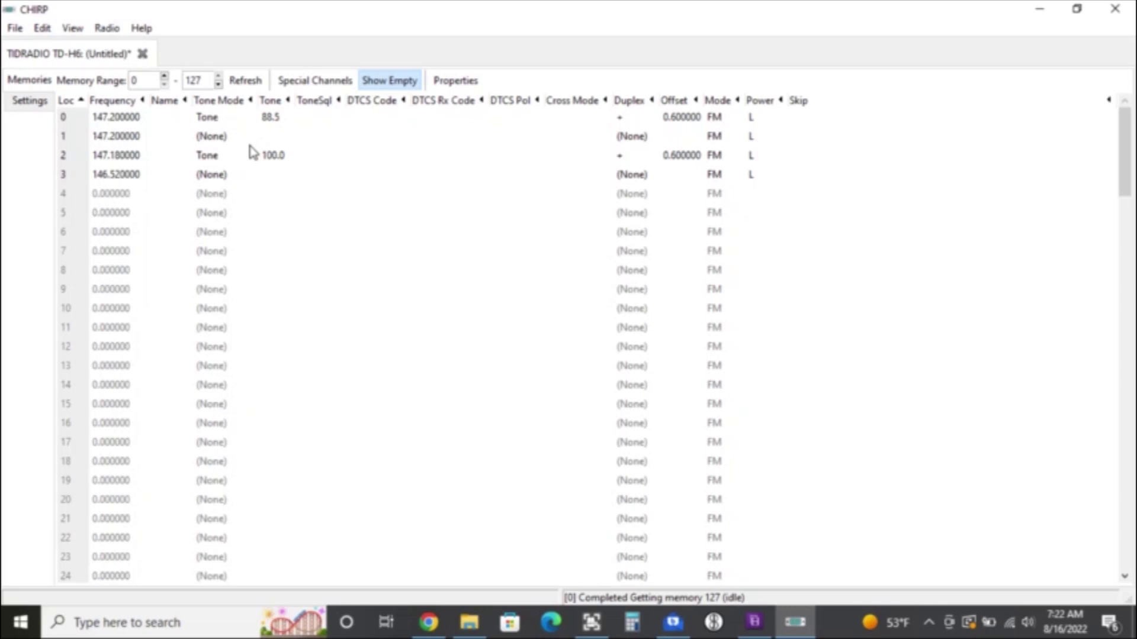
Edit the properties of memory location 1, setting the frequency to 146.52 and the name to simplex.
{"action": "left_click", "coordinate": [125, 139]}
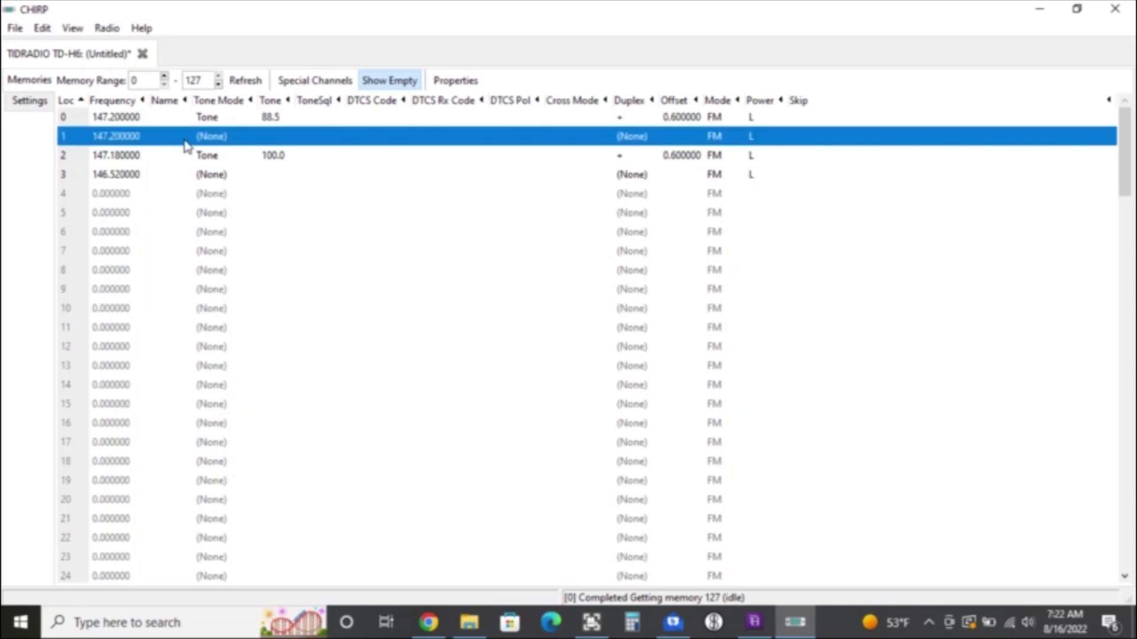
{"action": "left_click", "coordinate": [123, 138]}
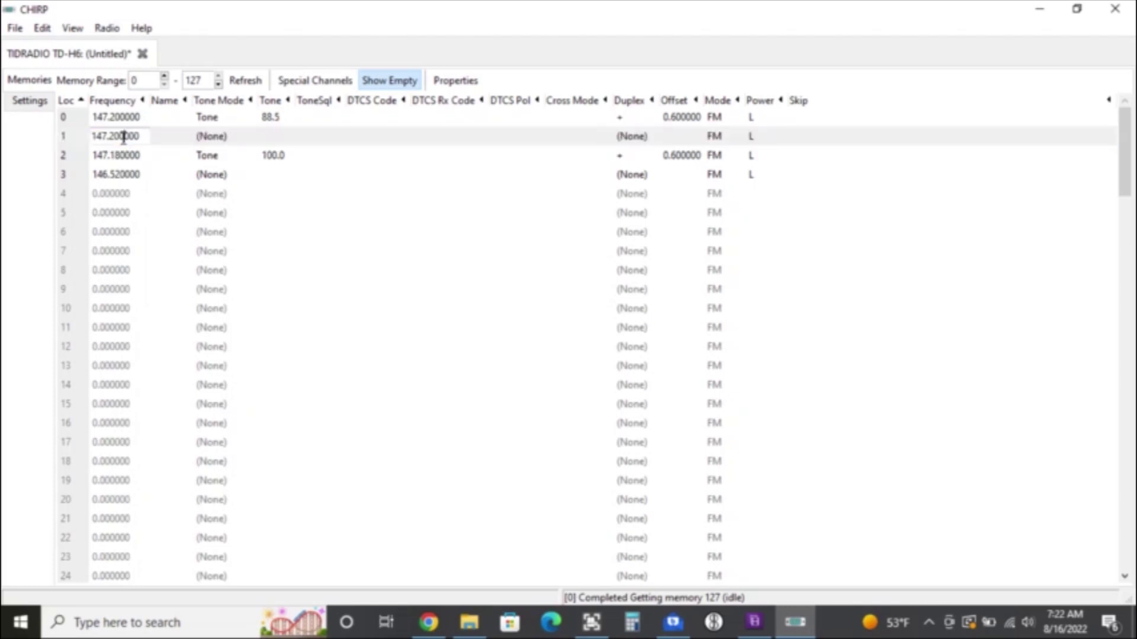
{"action": "right_click", "coordinate": [81, 140]}
{"action": "left_click", "coordinate": [122, 320]}
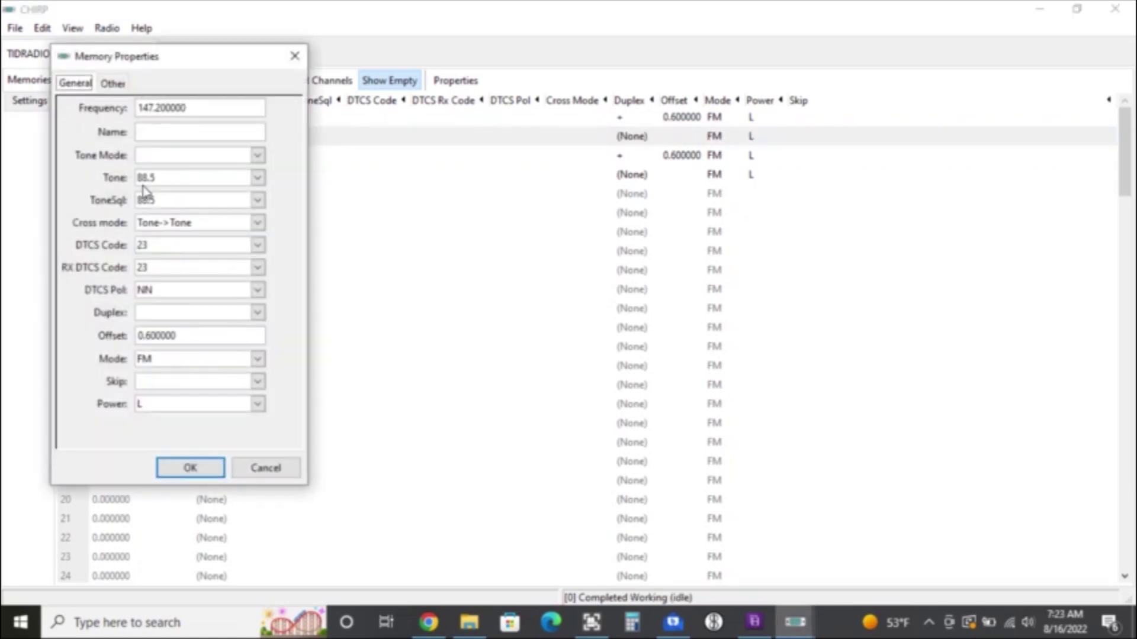
{"action": "key", "text": "Tab"}
{"action": "type", "text": "146."}
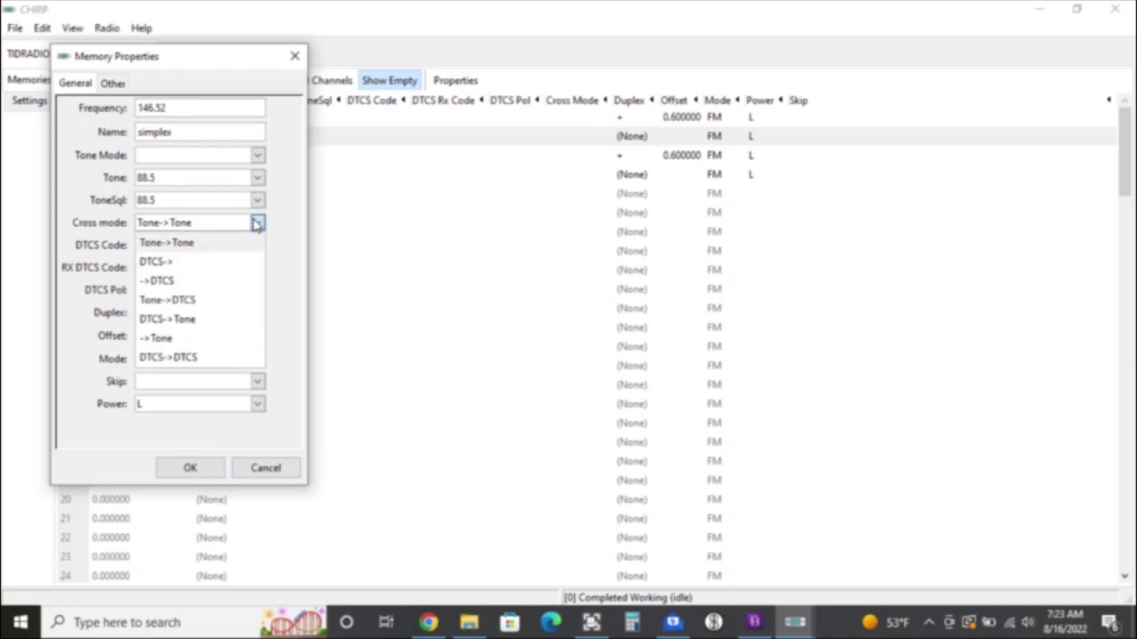
{"action": "left_click", "coordinate": [284, 272]}
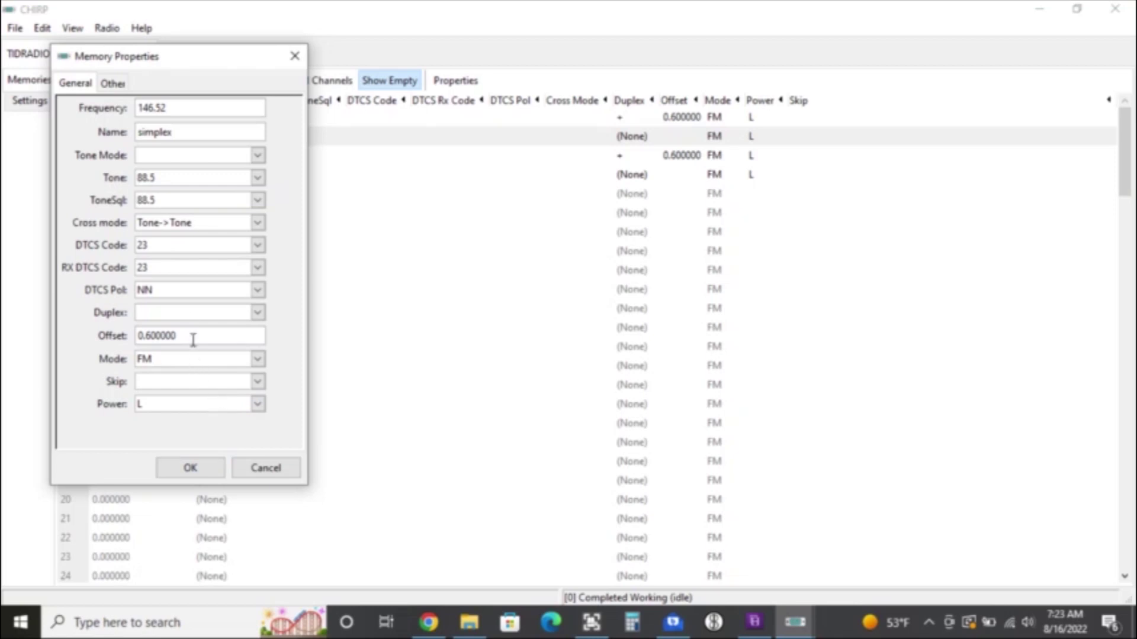
{"action": "left_click", "coordinate": [191, 469]}
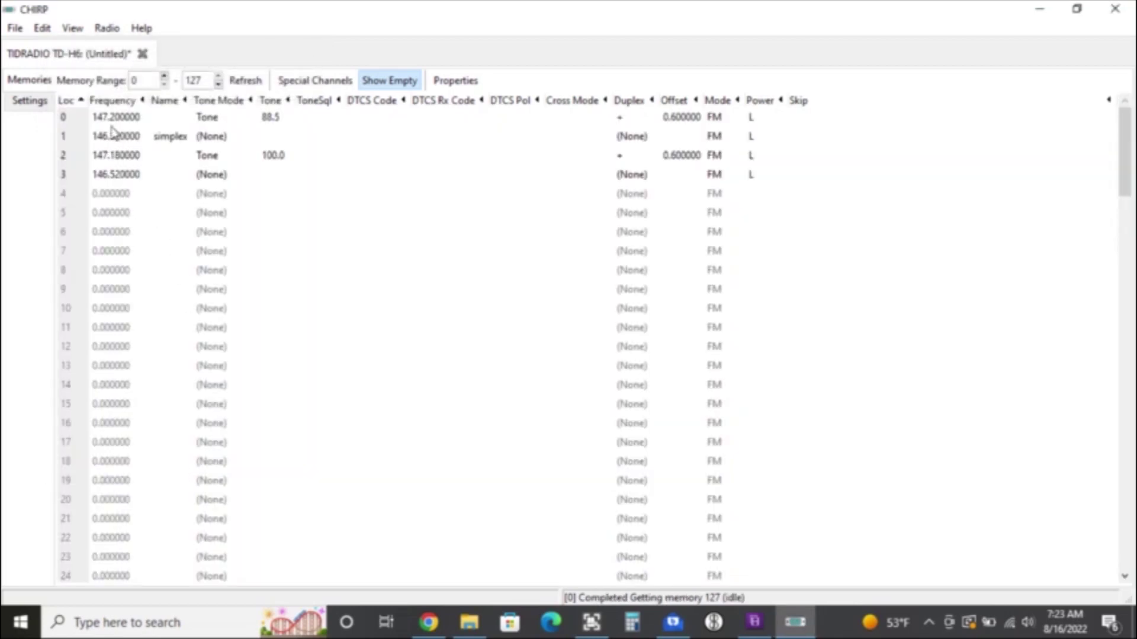
Open the properties of empty memory location 4 and enter frequency 147.36 and name lwspk.
{"action": "left_click", "coordinate": [95, 195]}
{"action": "right_click", "coordinate": [95, 194]}
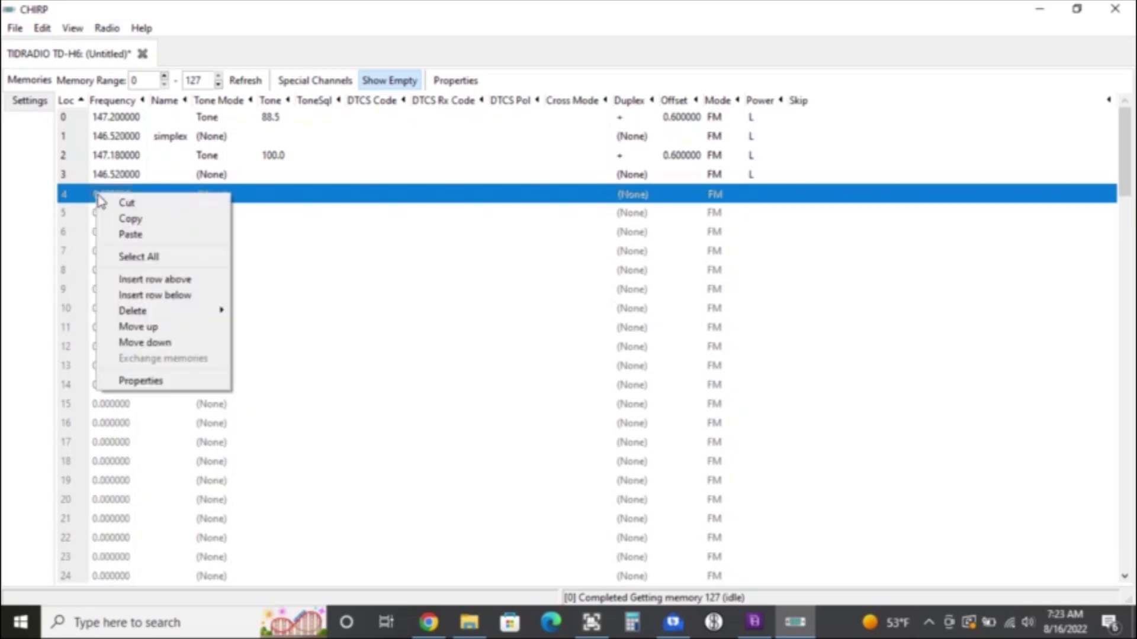
{"action": "left_click", "coordinate": [142, 382]}
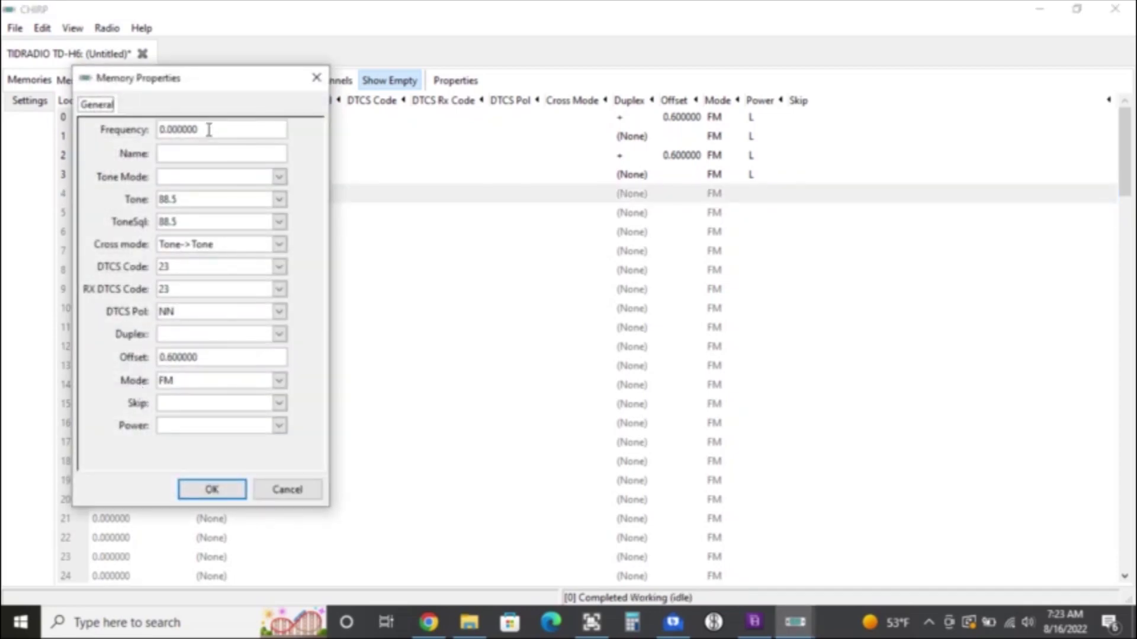
{"action": "left_click_drag", "start_coordinate": [209, 130], "coordinate": [151, 131]}
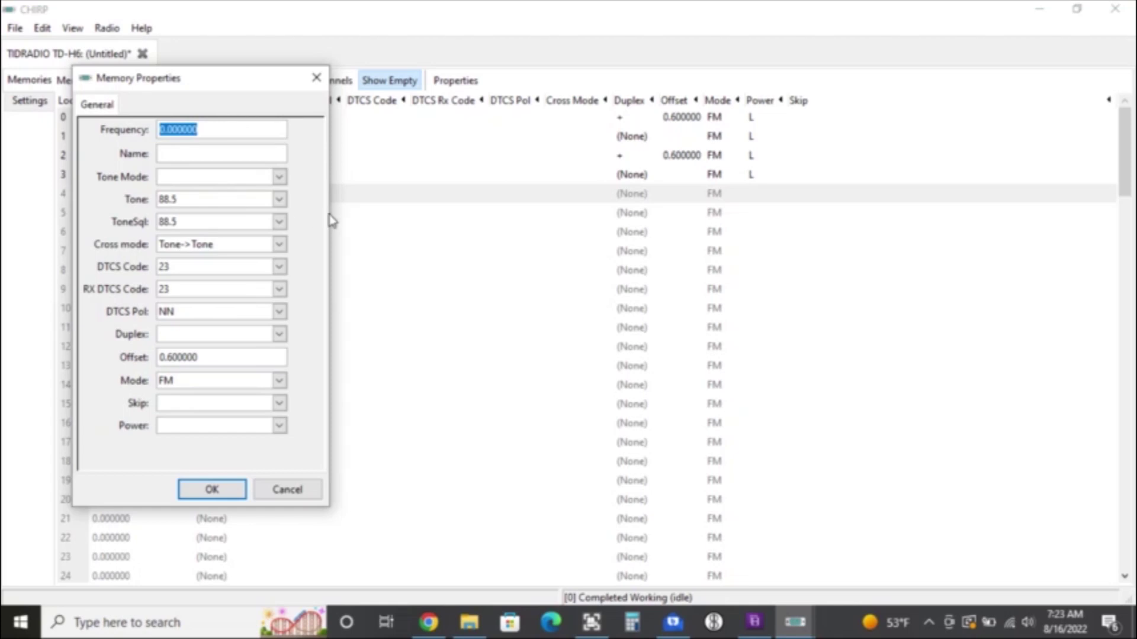
{"action": "type", "text": "1"}
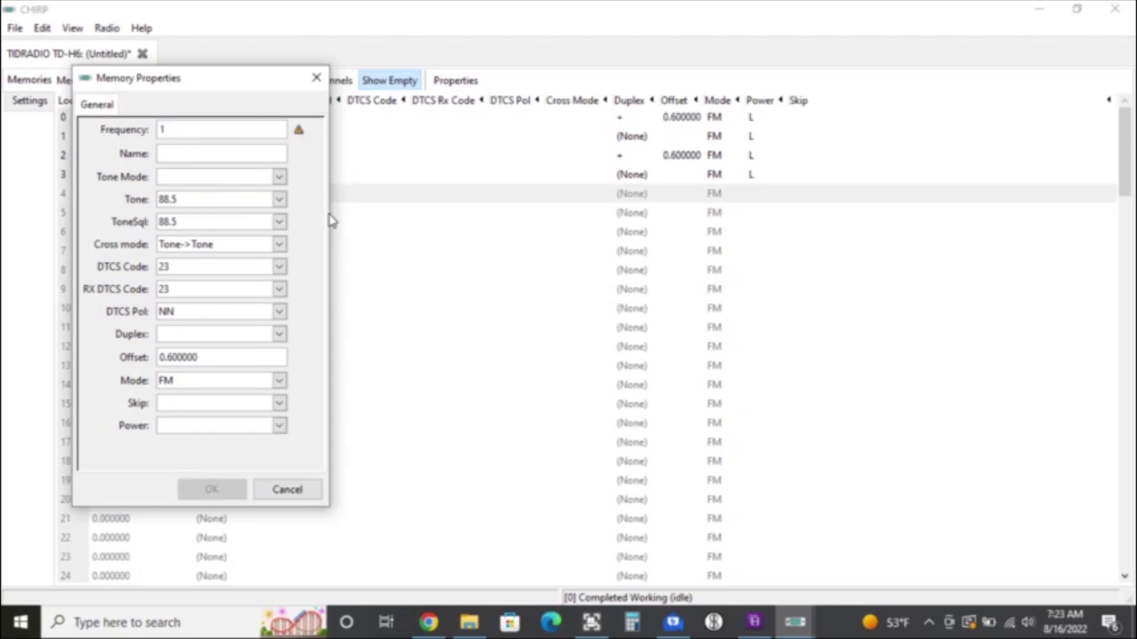
{"action": "type", "text": "47.6"}
{"action": "key", "text": "BackSpace"}
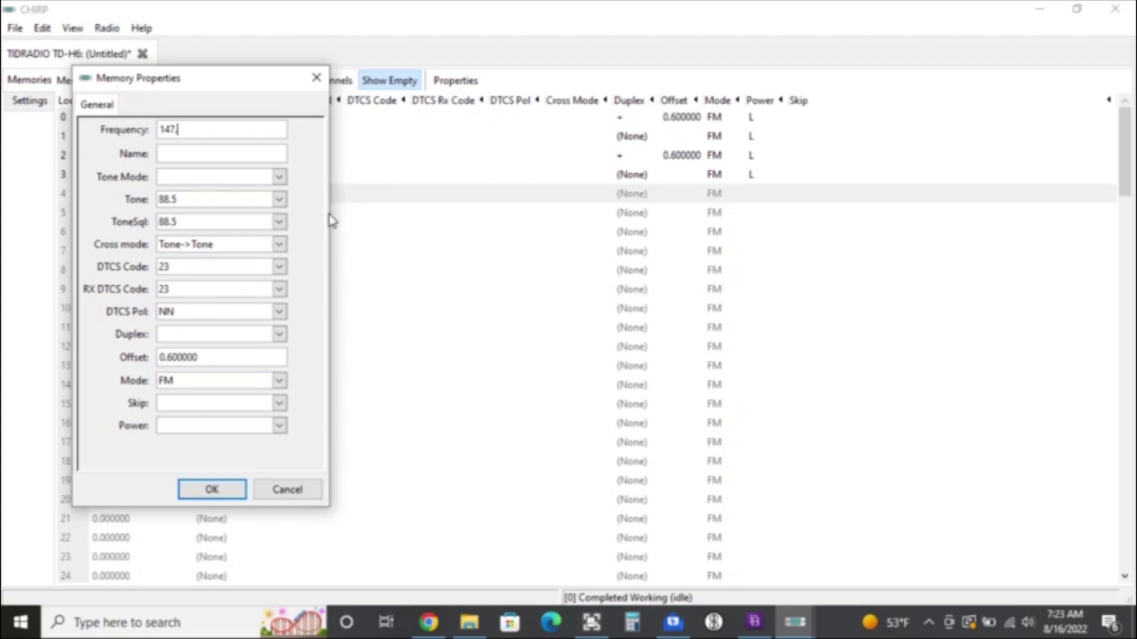
{"action": "type", "text": "36"}
{"action": "left_click", "coordinate": [198, 153]}
{"action": "type", "text": "lwspk"}
Set memory location 4's tone mode to Tone and its tone to 136.5.
{"action": "left_click", "coordinate": [203, 179]}
{"action": "left_click", "coordinate": [206, 217]}
{"action": "left_click", "coordinate": [207, 201]}
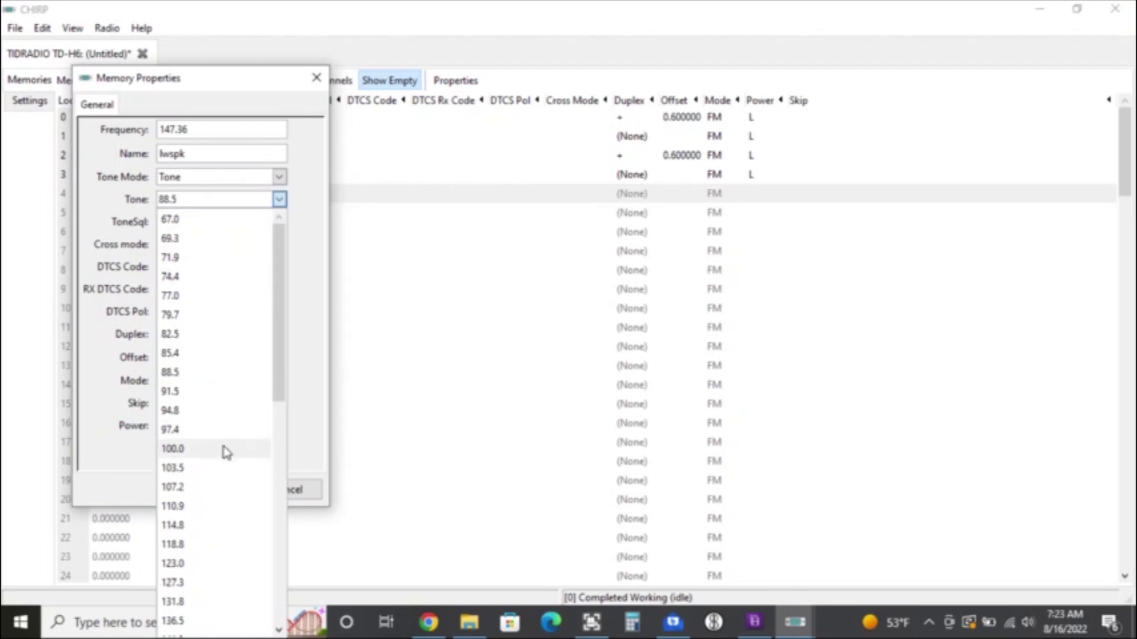
{"action": "scroll", "coordinate": [225, 510], "scroll_direction": "down", "scroll_amount": 3}
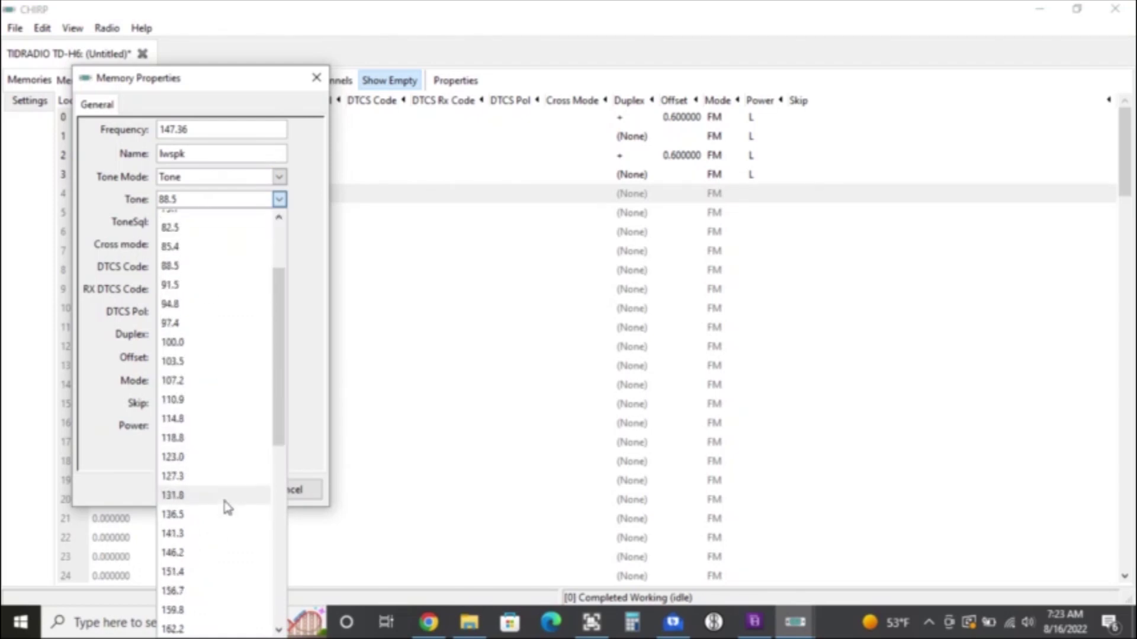
{"action": "left_click", "coordinate": [217, 516]}
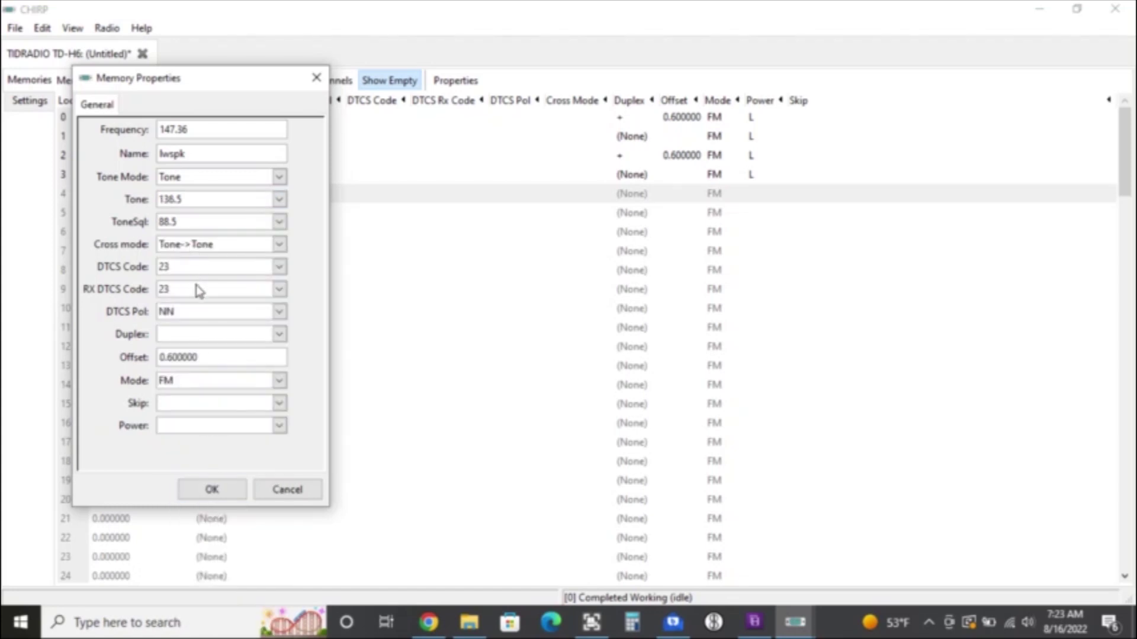
Set memory location 4's power to M and apply the memory properties.
{"action": "left_click", "coordinate": [198, 425]}
{"action": "left_click", "coordinate": [198, 484]}
{"action": "left_click", "coordinate": [212, 490]}
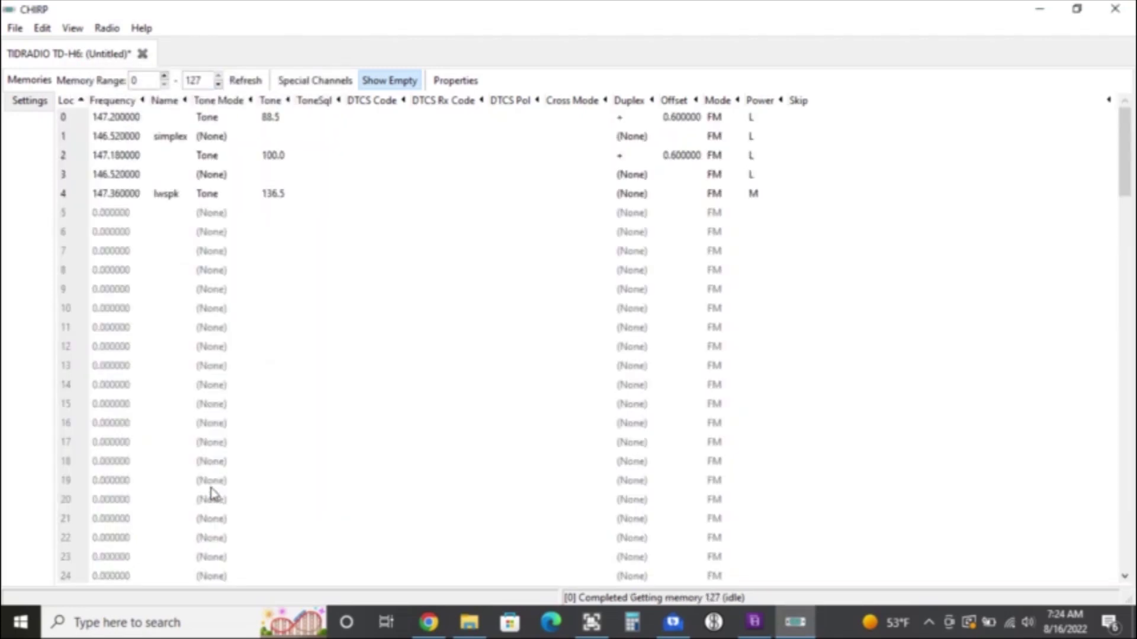
Upload the edited memories to the TIDRADIO TD-H6 through port COM13.
{"action": "left_click", "coordinate": [107, 28]}
{"action": "left_click", "coordinate": [118, 67]}
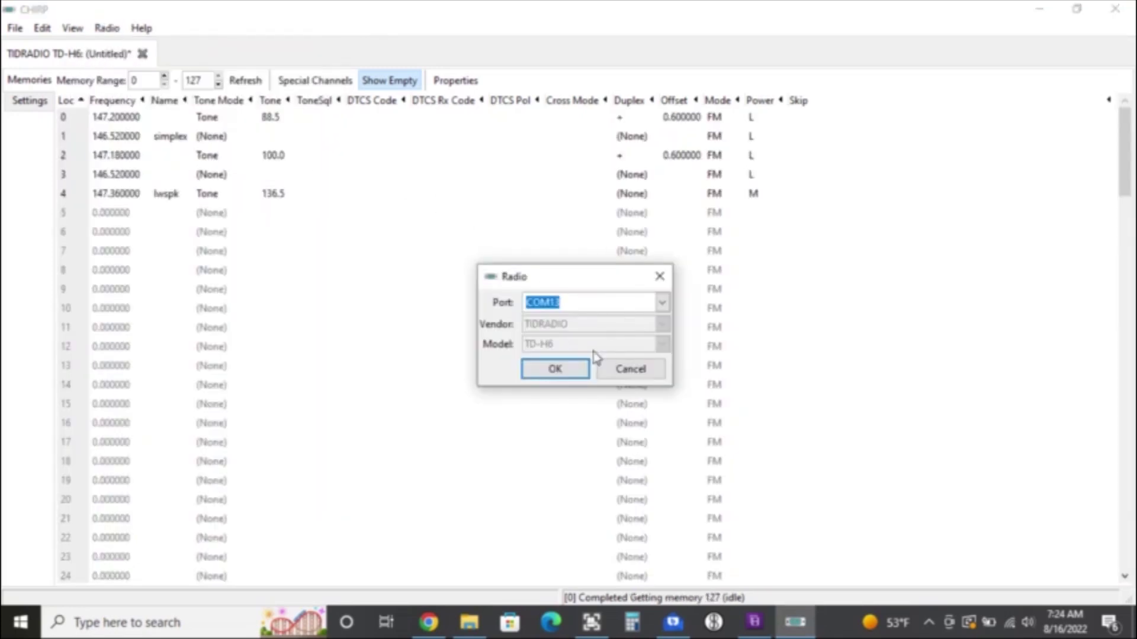
{"action": "left_click", "coordinate": [546, 368]}
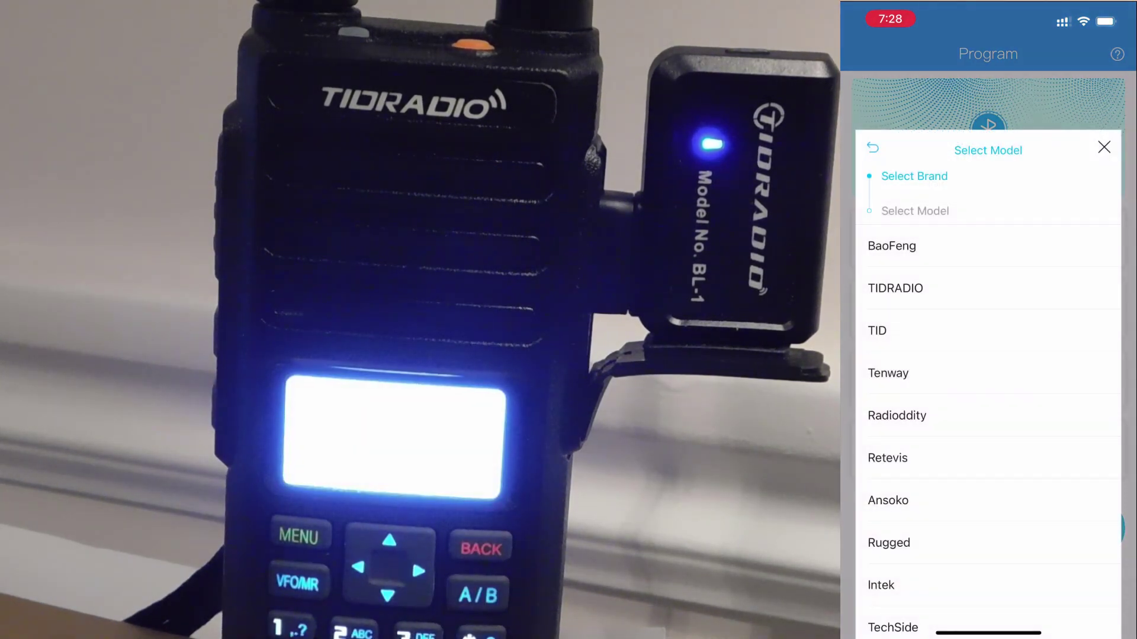
In the phone programming app, select the TIDRADIO TD-H6 model and read the radio's data.
{"action": "left_click", "coordinate": [895, 288]}
{"action": "left_click", "coordinate": [886, 542]}
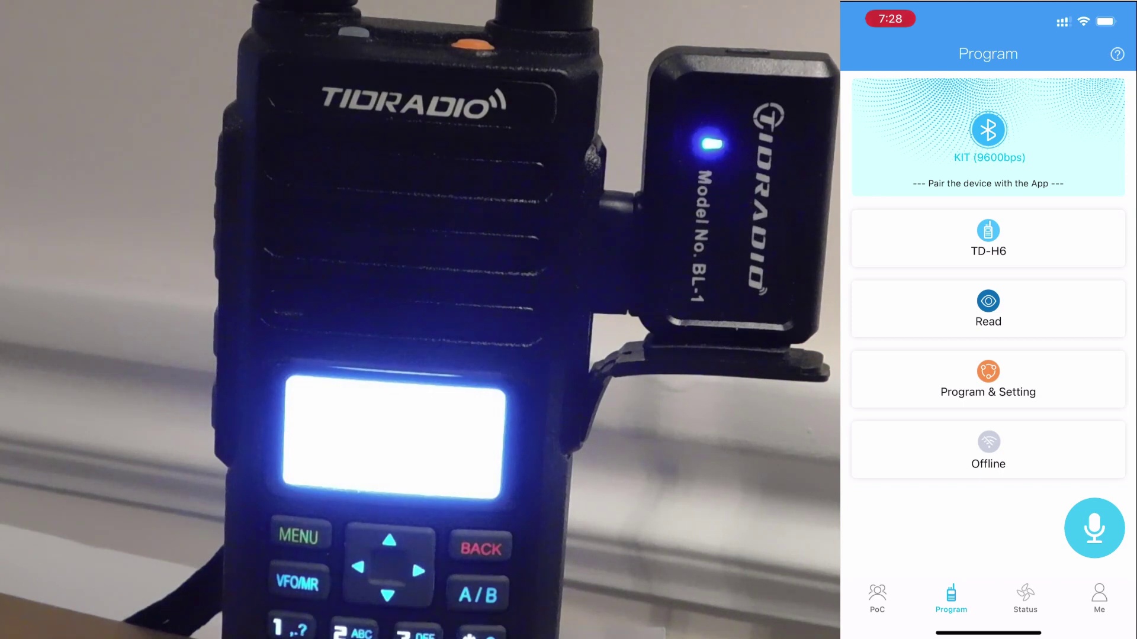
{"action": "left_click", "coordinate": [988, 310]}
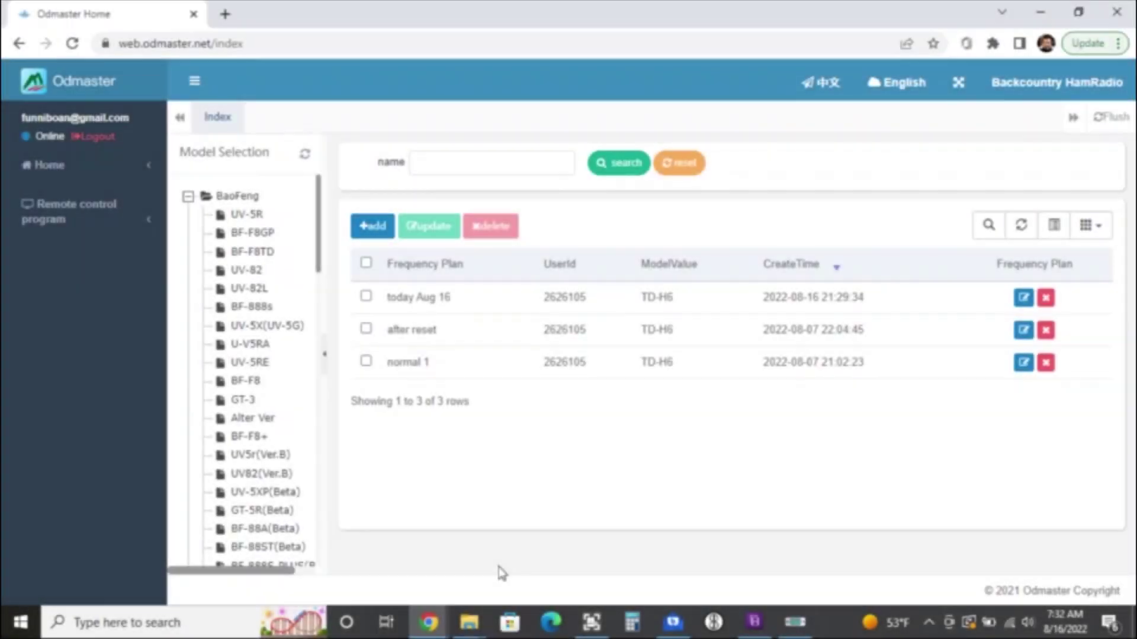
On the Odmaster website, open the today Aug 16 frequency plan for editing.
{"action": "left_click", "coordinate": [366, 296]}
{"action": "left_click", "coordinate": [366, 299]}
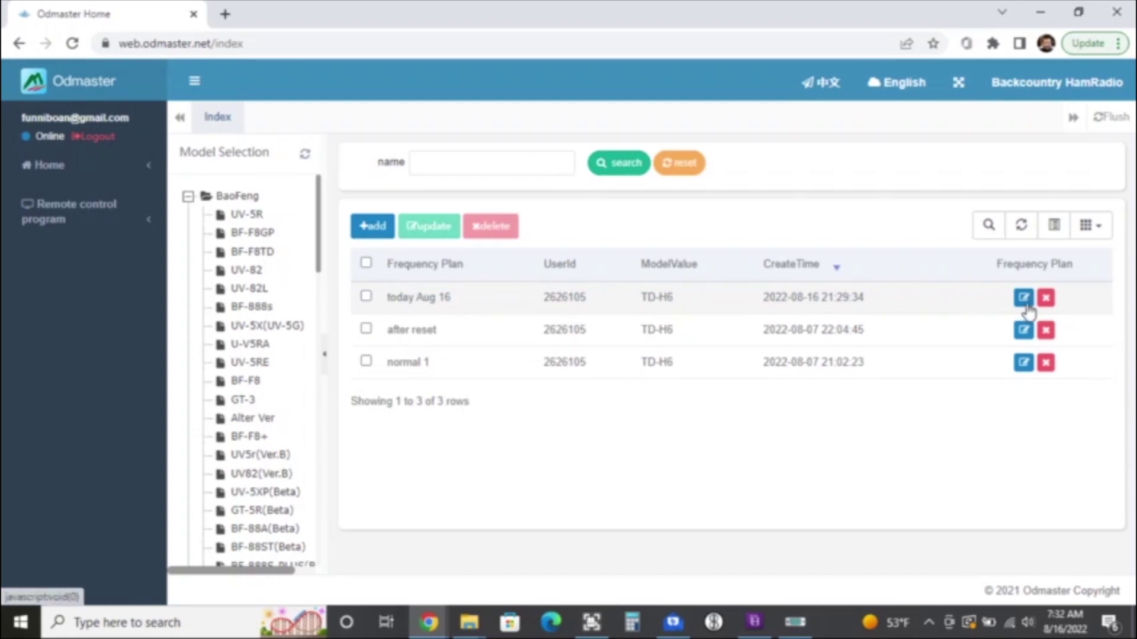
{"action": "left_click", "coordinate": [1024, 298]}
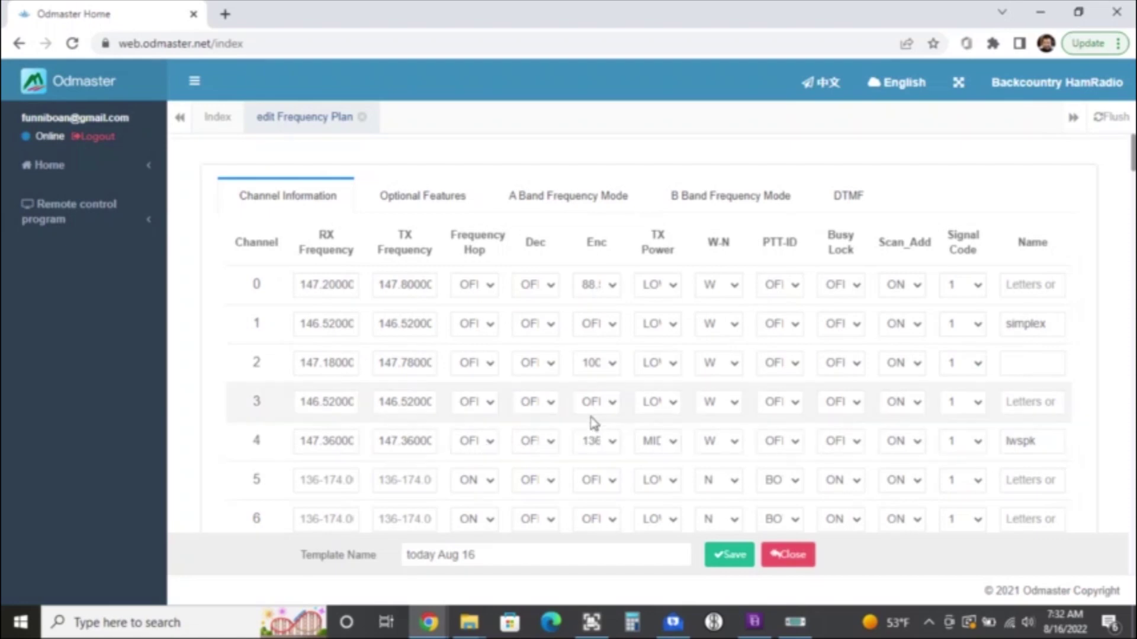
Change both the RX and TX frequencies of channel 3 to 146.54.
{"action": "left_click", "coordinate": [610, 404]}
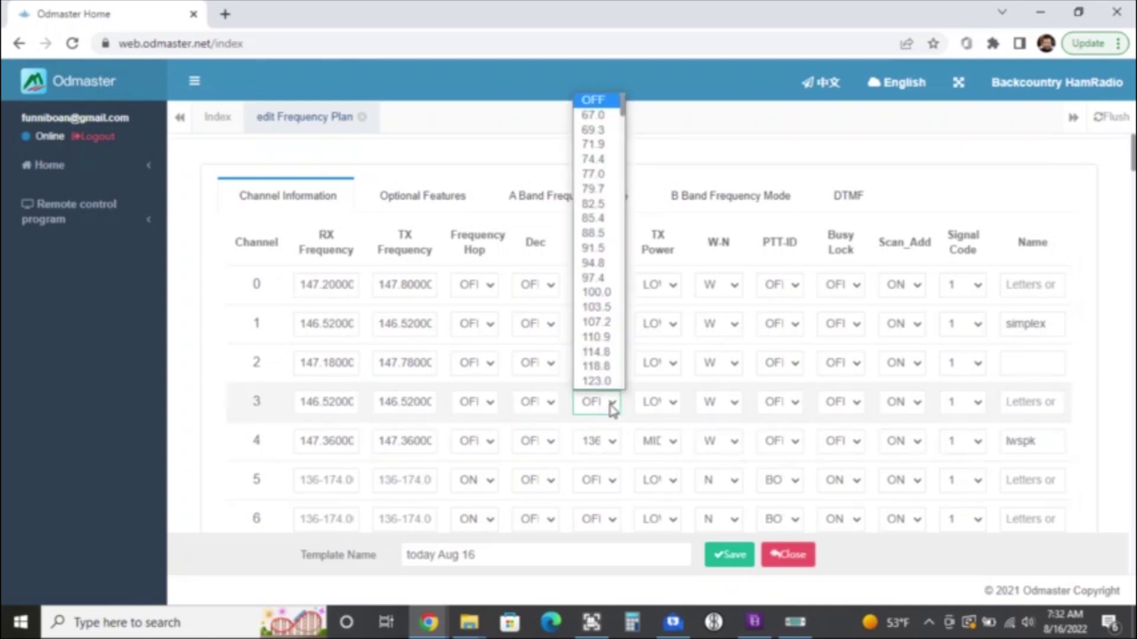
{"action": "left_click", "coordinate": [613, 408]}
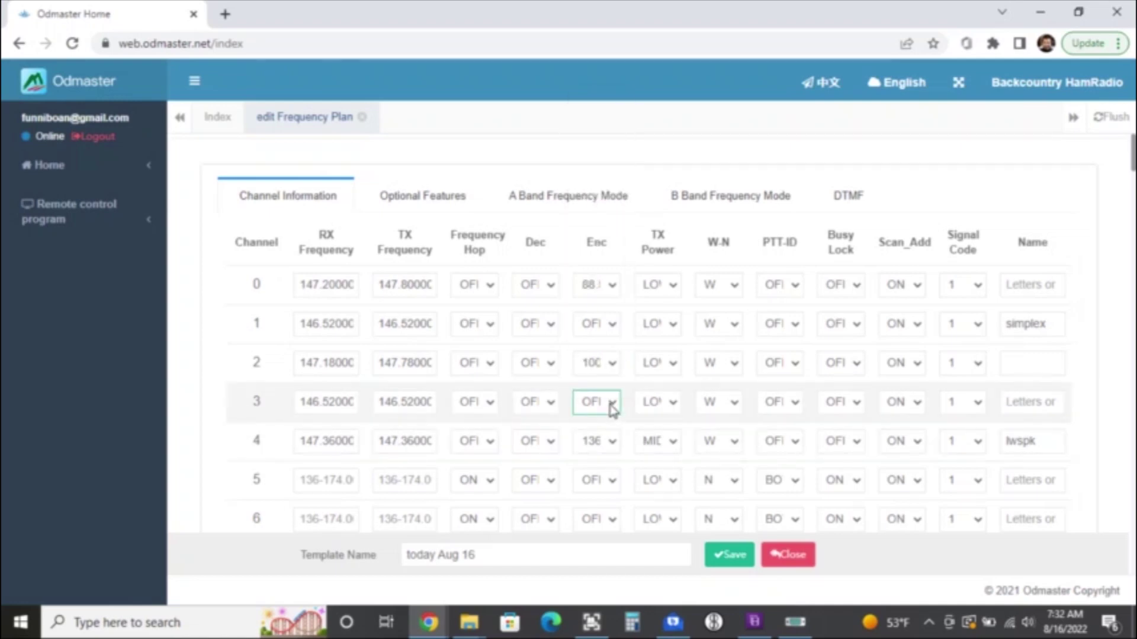
{"action": "left_click", "coordinate": [334, 402]}
{"action": "type", "text": "4"}
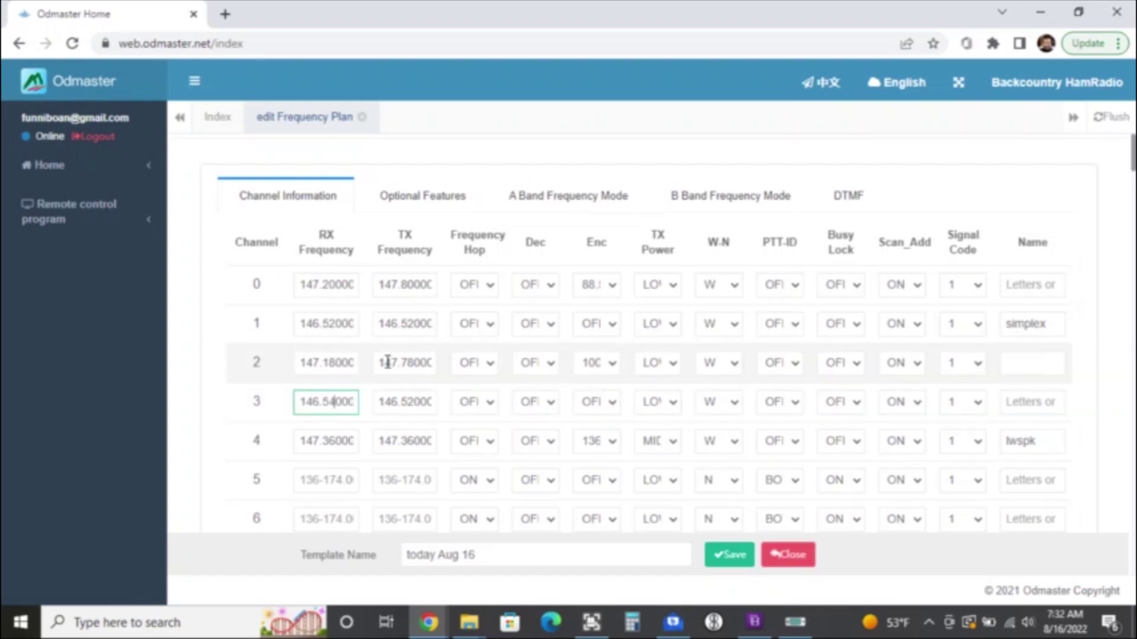
{"action": "left_click", "coordinate": [412, 402]}
{"action": "key", "text": "BackSpace"}
{"action": "type", "text": "4"}
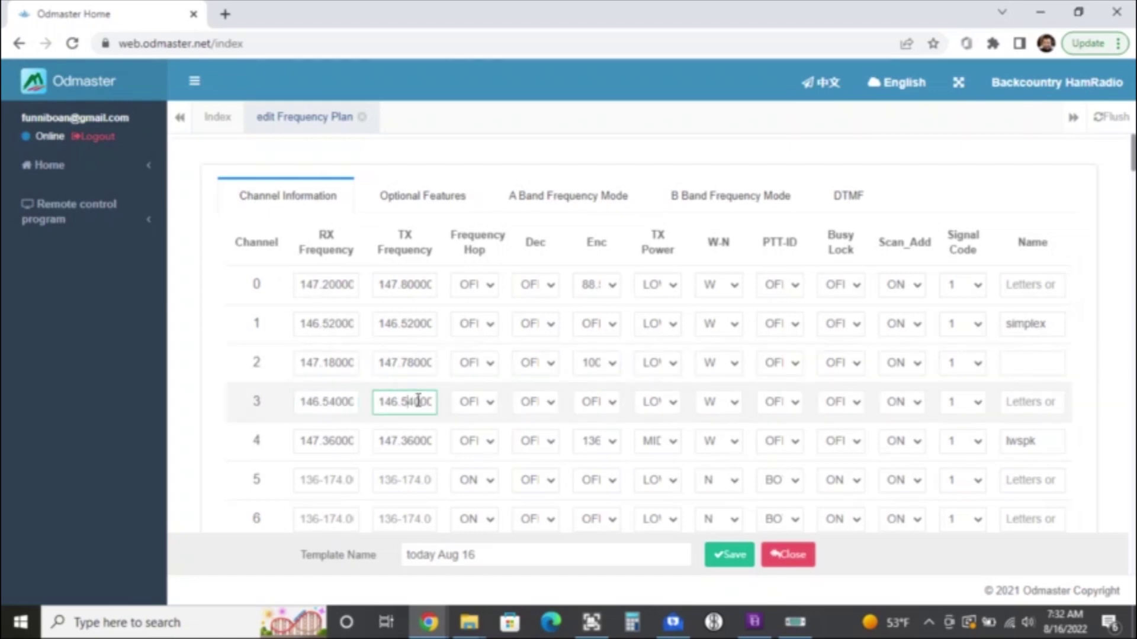
{"action": "left_click", "coordinate": [426, 362]}
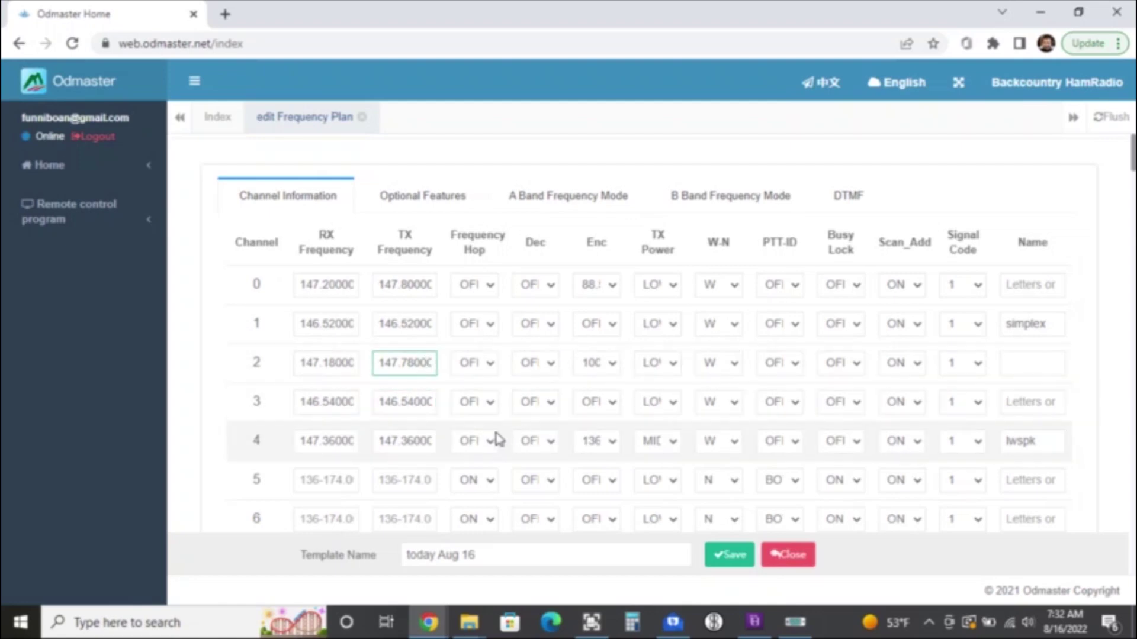
Enter RX frequency 146.62 and TX frequency 146.02 for channel 5.
{"action": "left_click", "coordinate": [333, 479]}
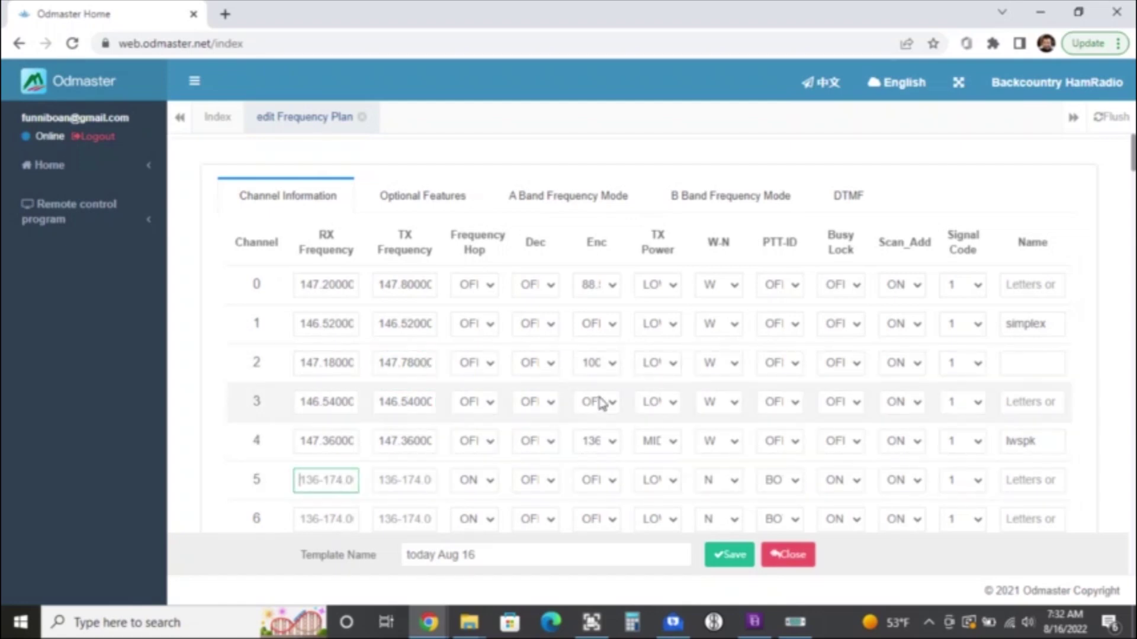
{"action": "type", "text": "146"}
{"action": "type", "text": ".62"}
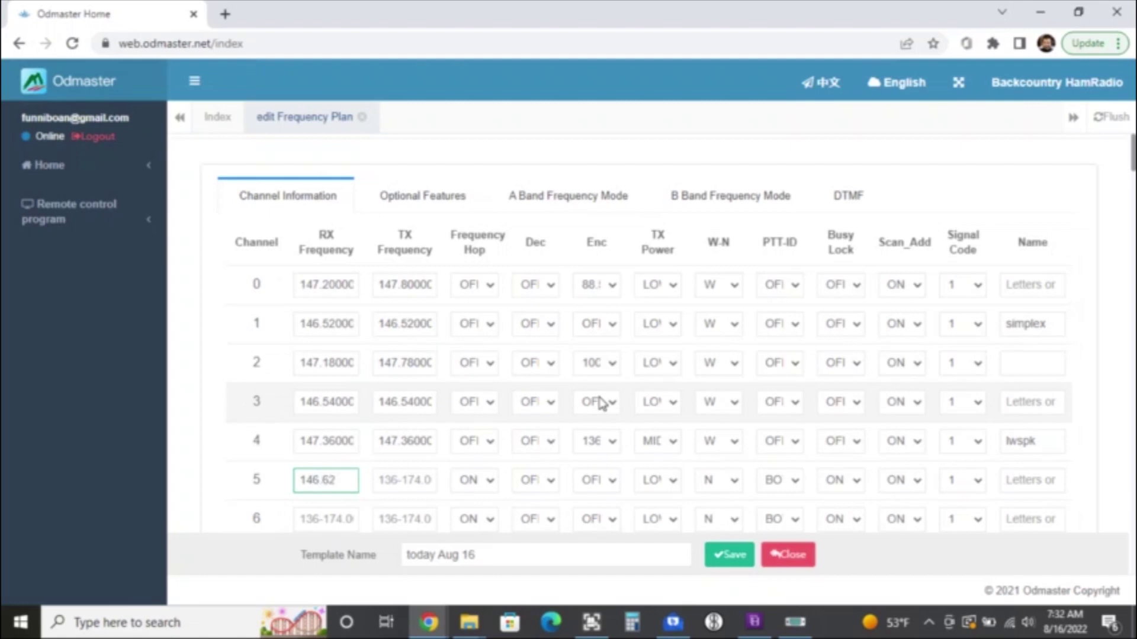
{"action": "left_click", "coordinate": [403, 479]}
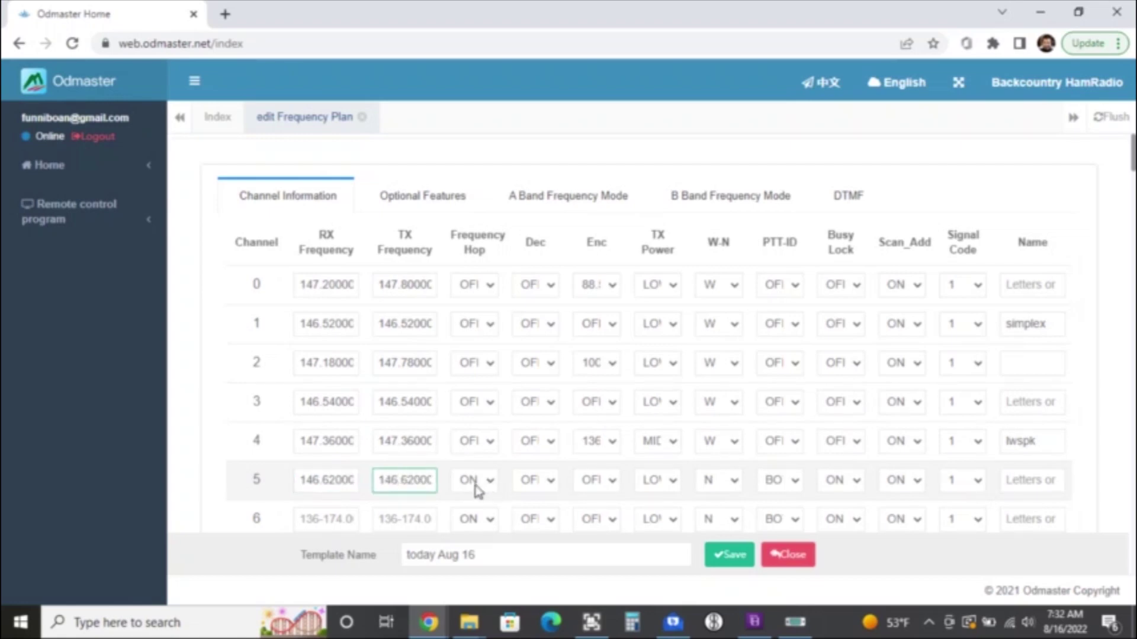
{"action": "left_click", "coordinate": [410, 481]}
{"action": "type", "text": "0"}
Set channel 5's frequency hop to OFF and its TX power to MID.
{"action": "left_click", "coordinate": [489, 480]}
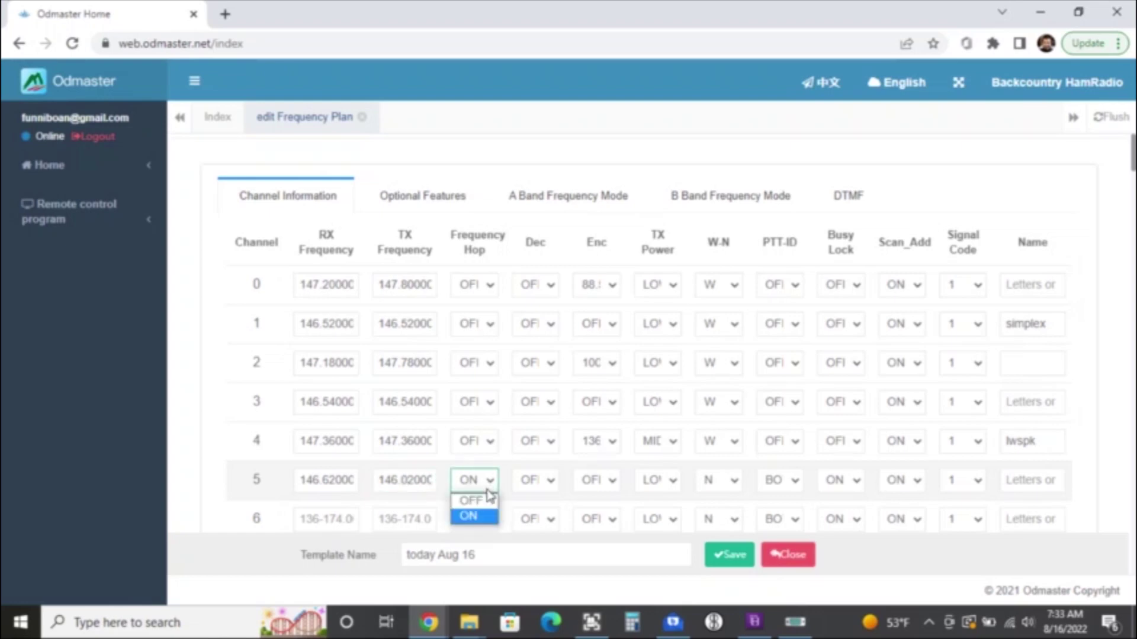
{"action": "left_click", "coordinate": [480, 502]}
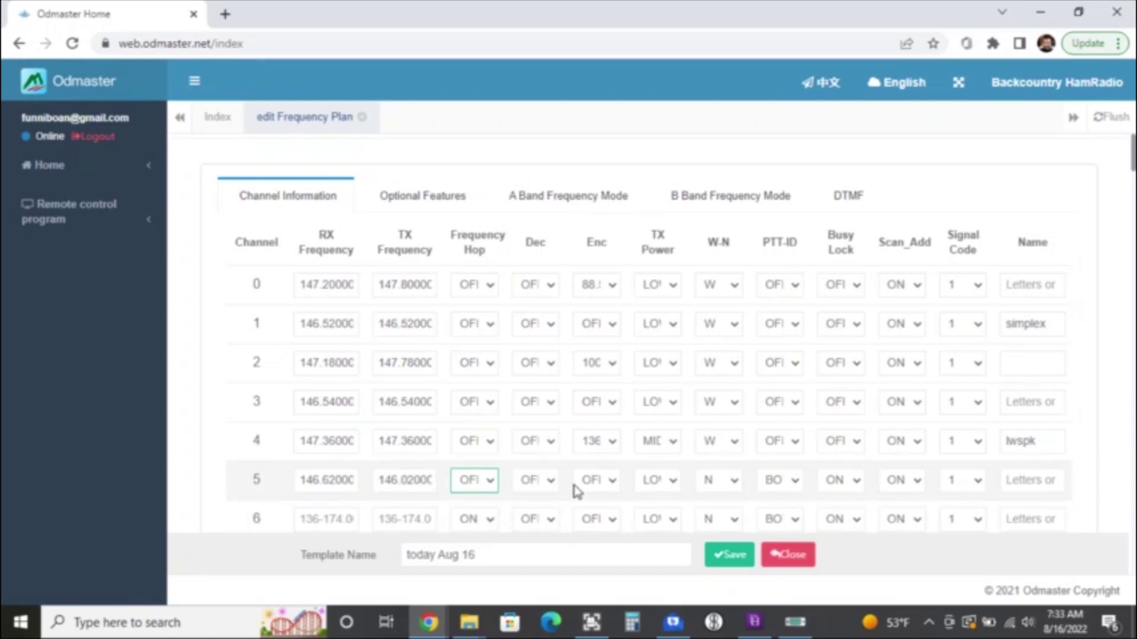
{"action": "left_click", "coordinate": [656, 486]}
{"action": "left_click", "coordinate": [660, 516]}
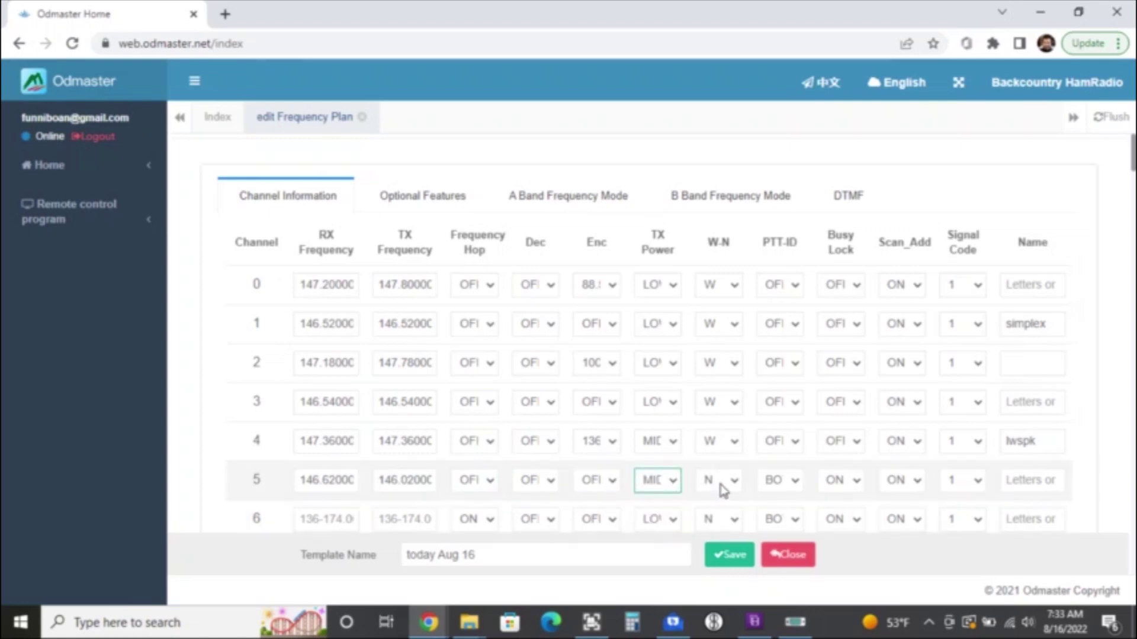
Set channel 5's W-N to W and turn both its PTT-ID and Busy Lock OFF.
{"action": "left_click", "coordinate": [722, 489]}
{"action": "left_click", "coordinate": [731, 506]}
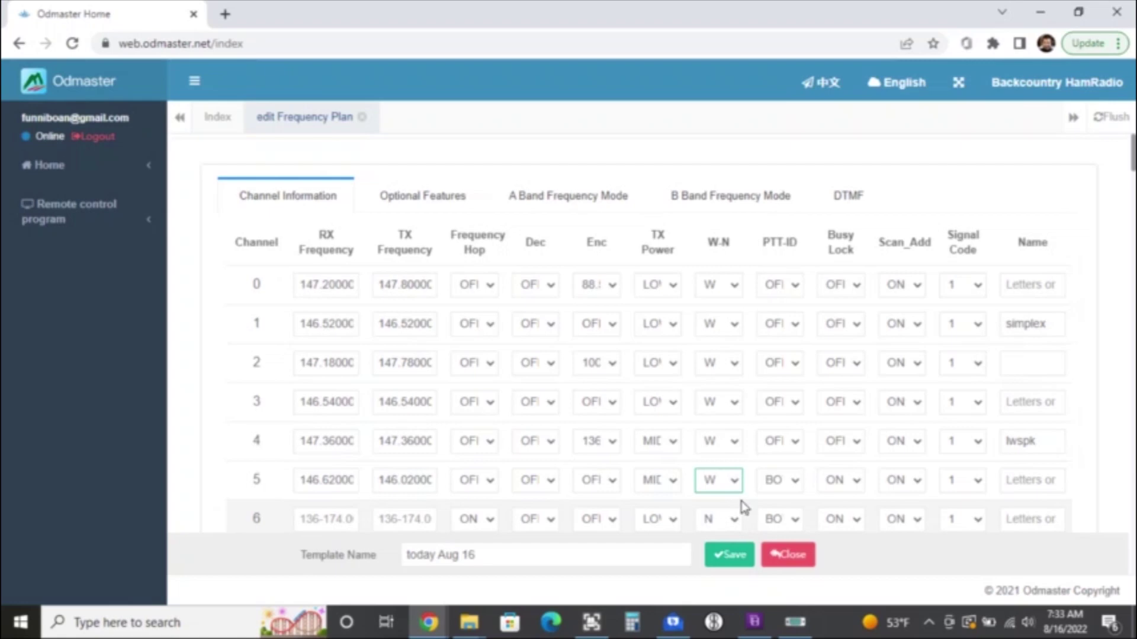
{"action": "left_click", "coordinate": [796, 484]}
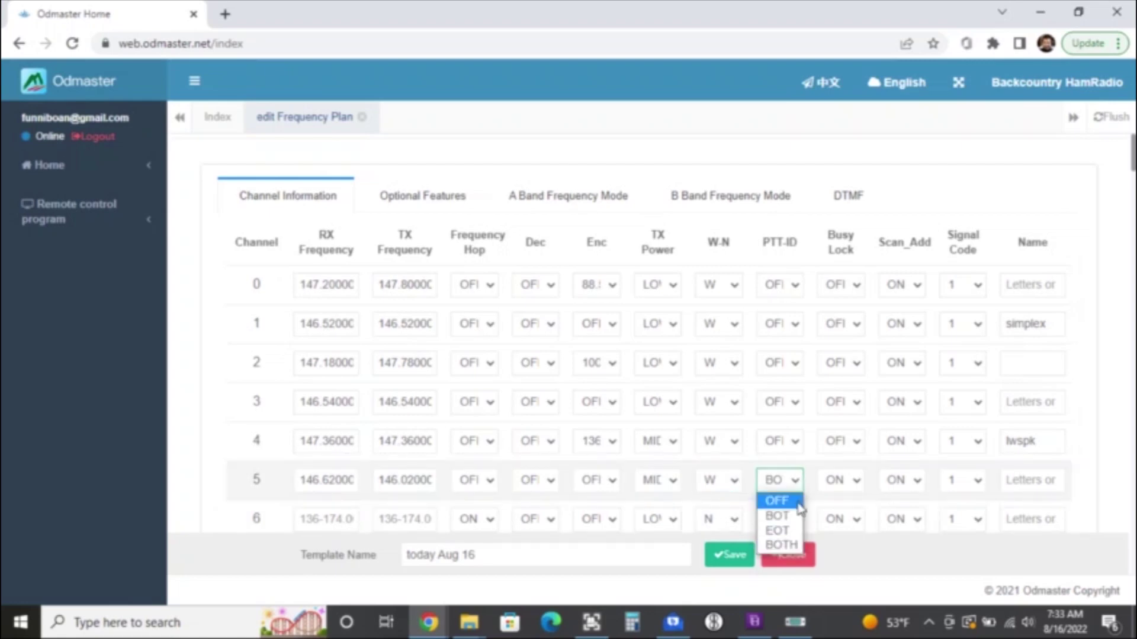
{"action": "left_click", "coordinate": [776, 501]}
{"action": "left_click", "coordinate": [851, 490]}
{"action": "left_click", "coordinate": [850, 501]}
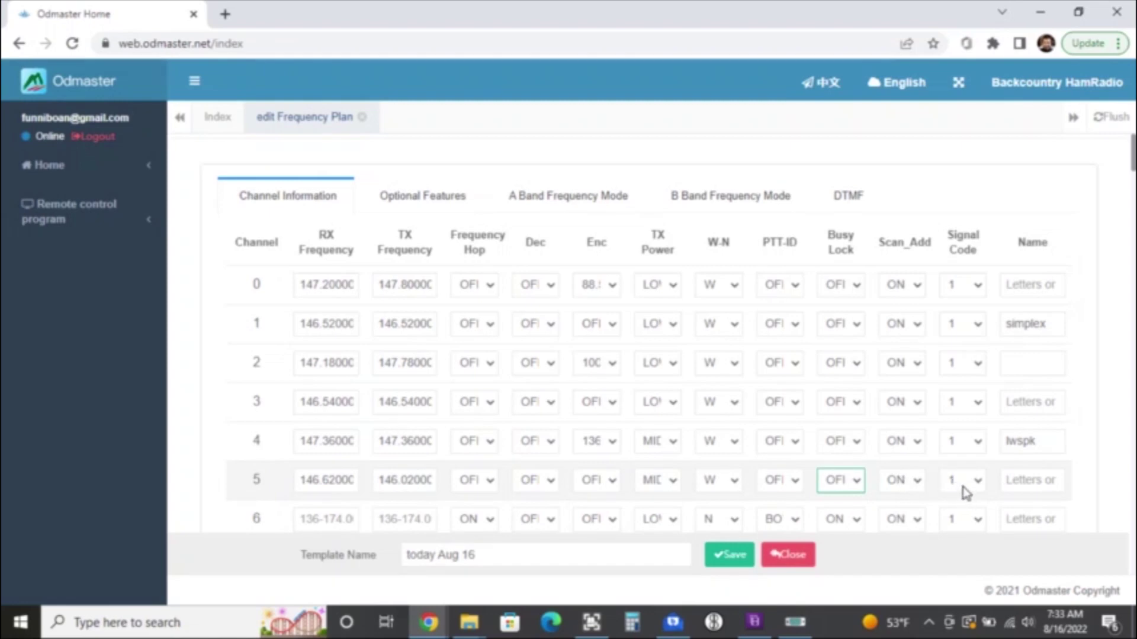
Name channel 5 uarc and save the frequency plan.
{"action": "left_click", "coordinate": [1034, 483]}
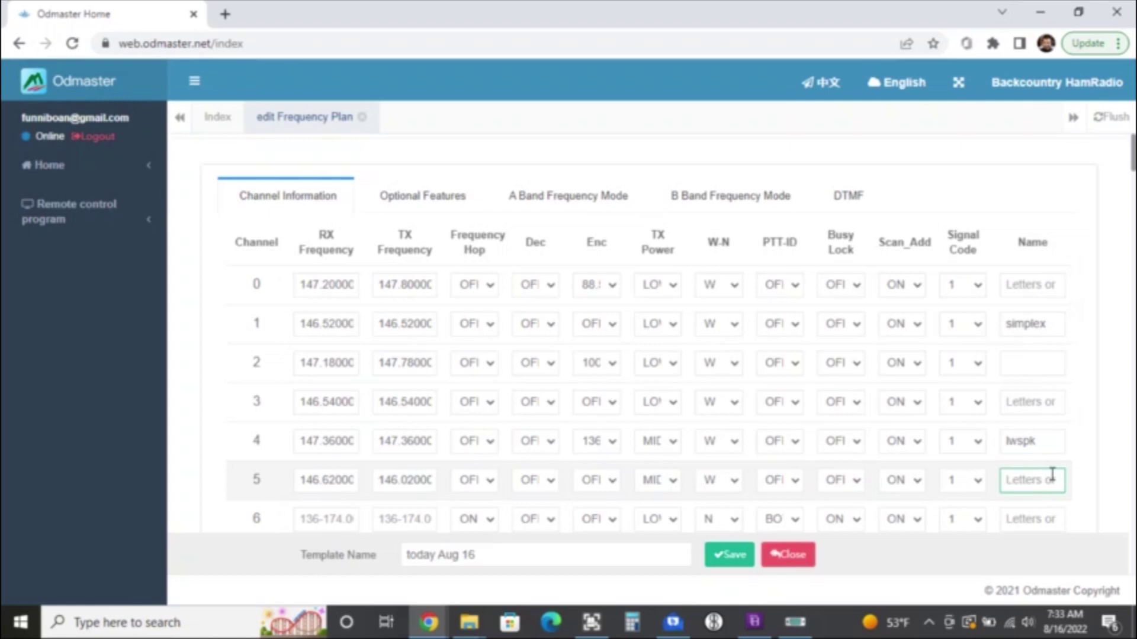
{"action": "type", "text": "ual"}
{"action": "left_click", "coordinate": [735, 560]}
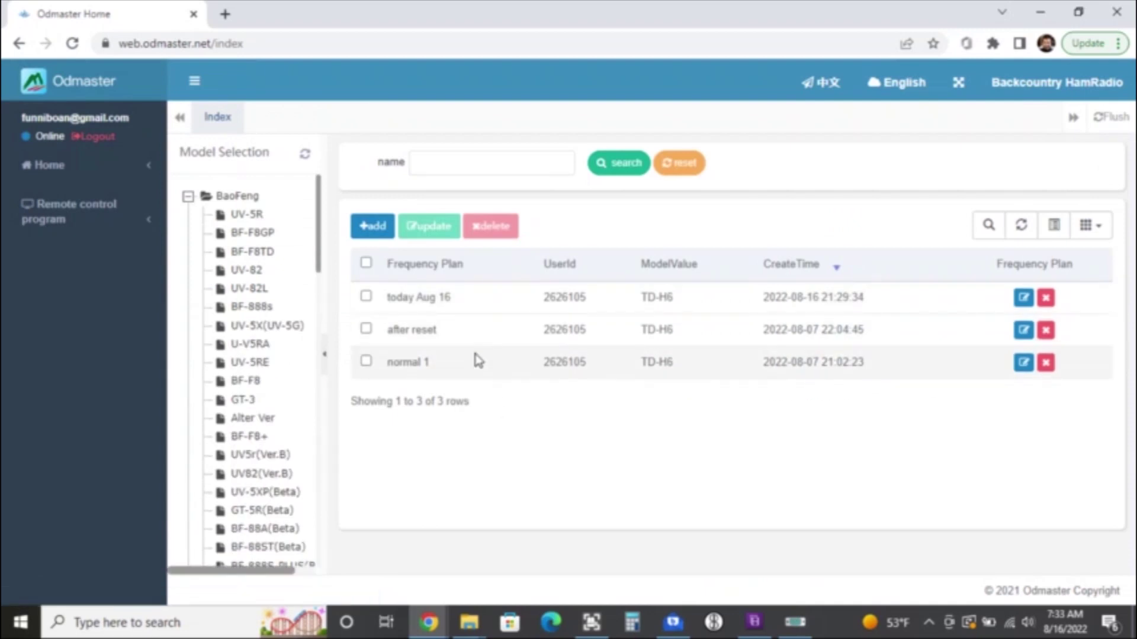
Reopen the today Aug 16 frequency plan for editing and review all of its optional features.
{"action": "left_click", "coordinate": [1023, 297]}
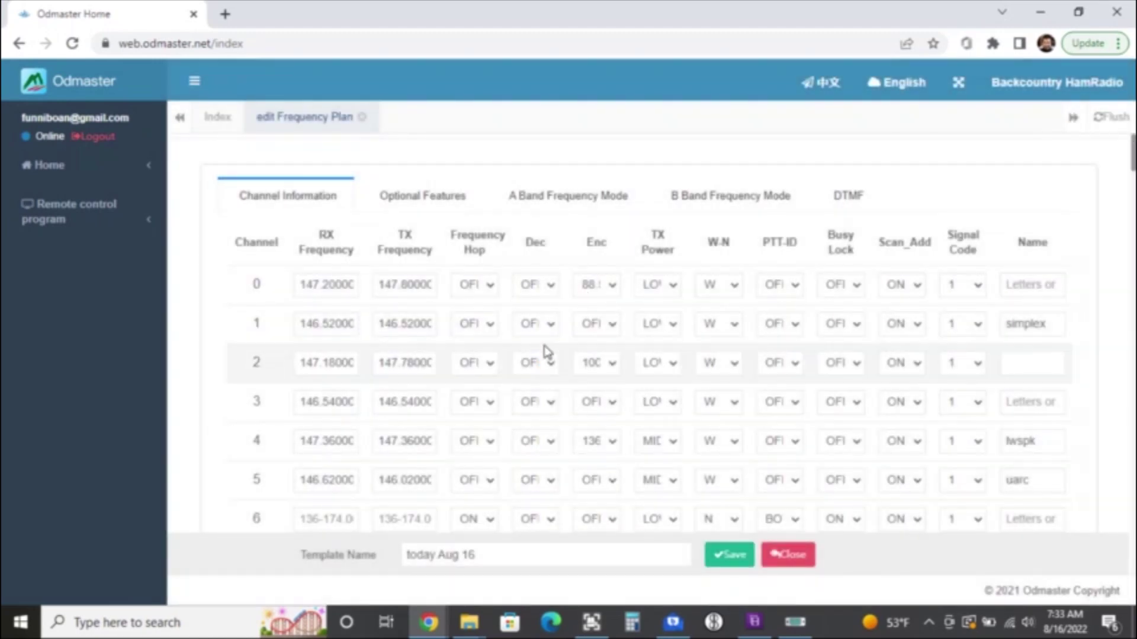
{"action": "left_click", "coordinate": [431, 198]}
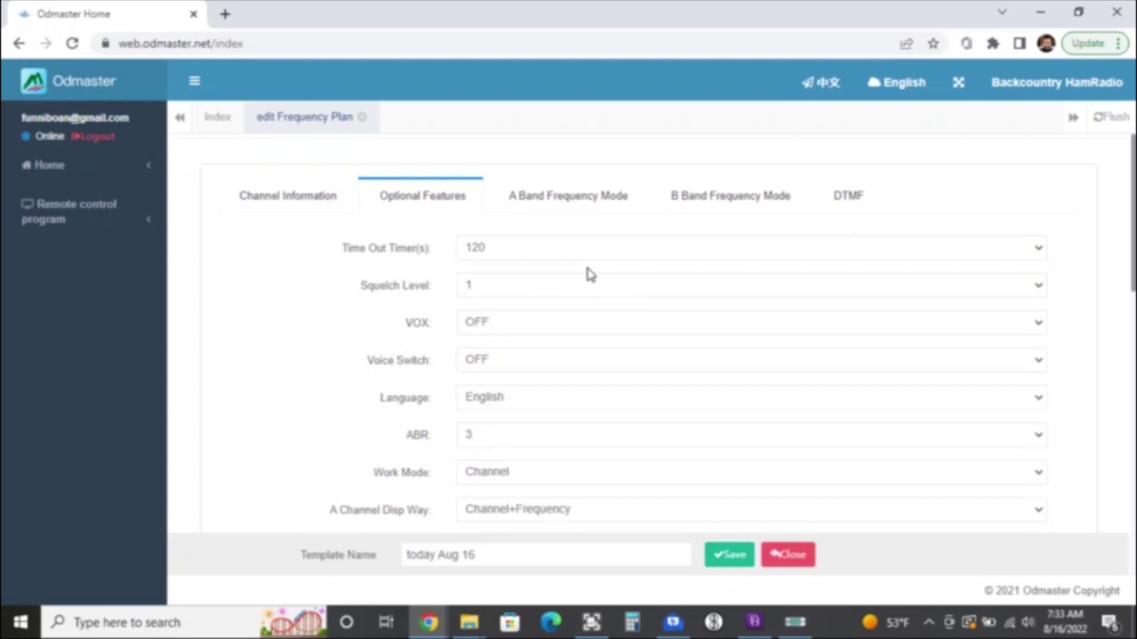
{"action": "scroll", "coordinate": [581, 295], "scroll_direction": "down", "scroll_amount": 3}
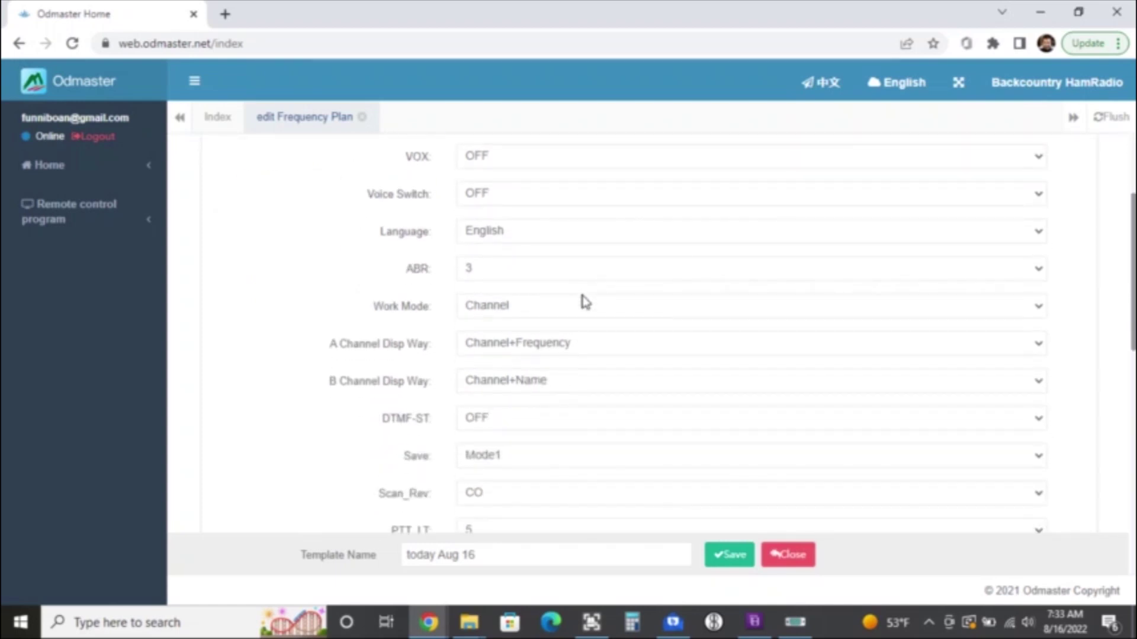
{"action": "scroll", "coordinate": [585, 302], "scroll_direction": "down", "scroll_amount": 2}
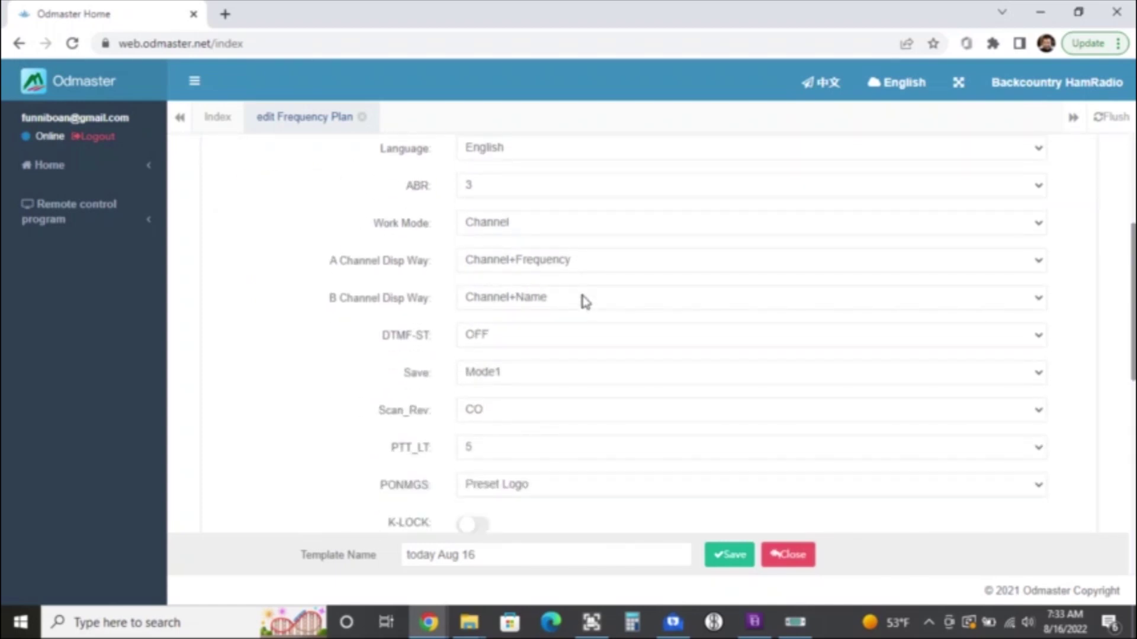
{"action": "scroll", "coordinate": [585, 302], "scroll_direction": "down", "scroll_amount": 2}
{"action": "scroll", "coordinate": [585, 302], "scroll_direction": "down", "scroll_amount": 2}
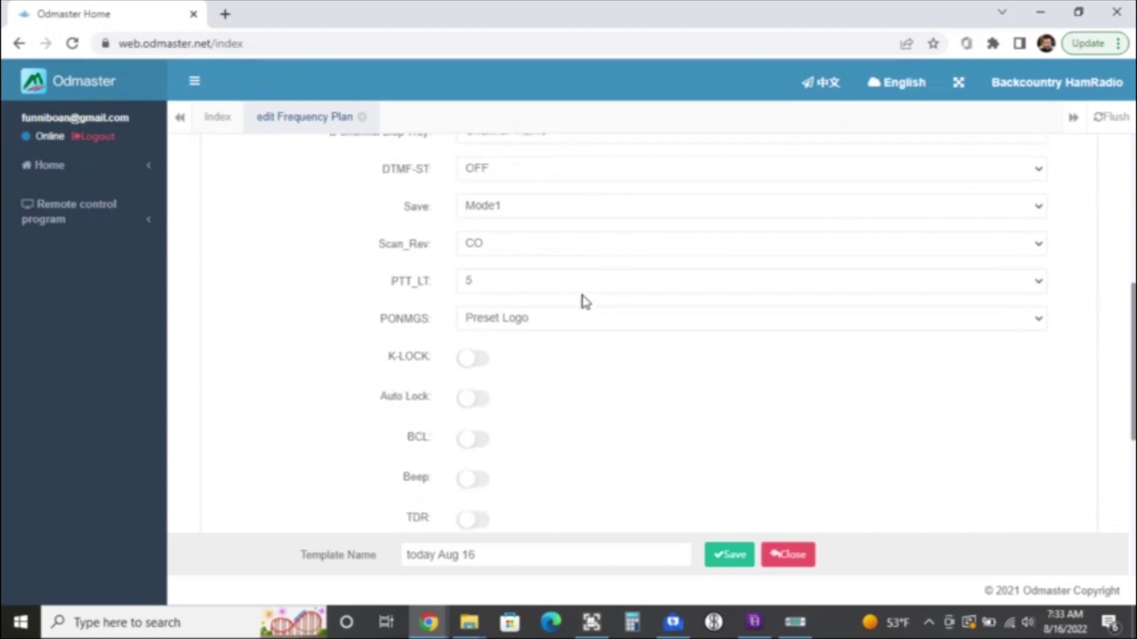
{"action": "scroll", "coordinate": [585, 302], "scroll_direction": "down", "scroll_amount": 4}
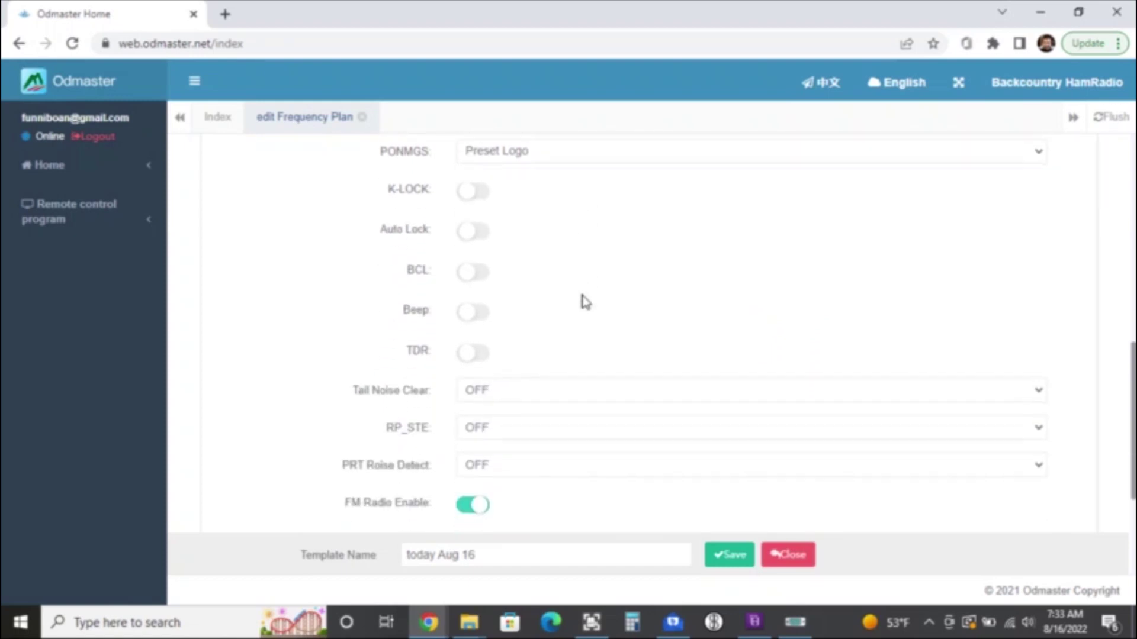
{"action": "scroll", "coordinate": [584, 302], "scroll_direction": "down", "scroll_amount": 2}
{"action": "scroll", "coordinate": [585, 301], "scroll_direction": "up", "scroll_amount": 5}
{"action": "scroll", "coordinate": [585, 302], "scroll_direction": "up", "scroll_amount": 1}
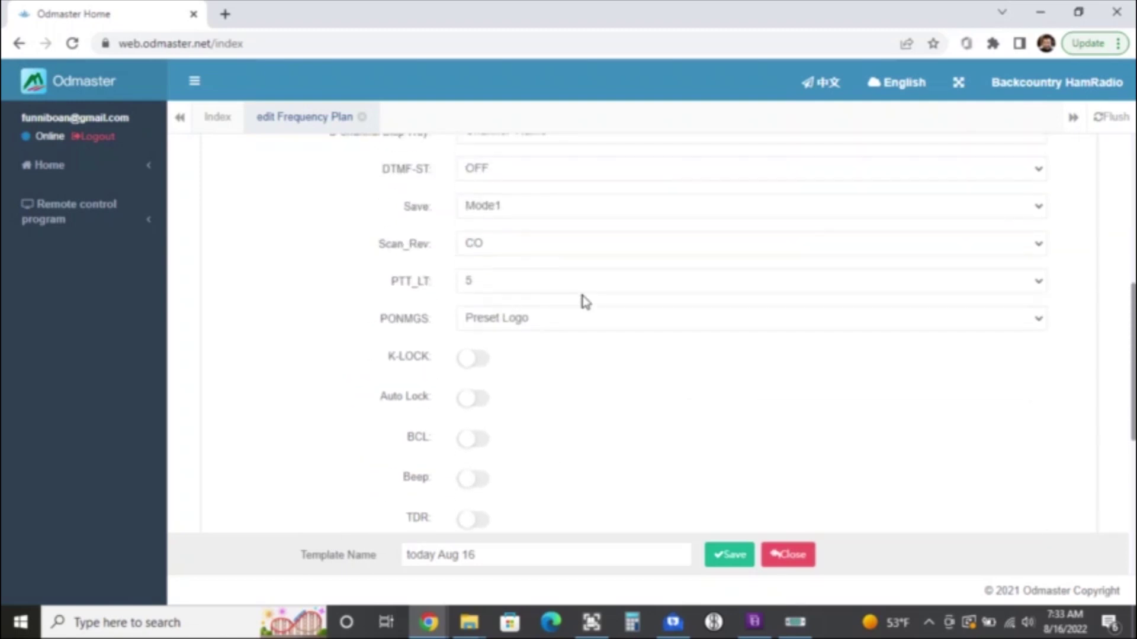
{"action": "scroll", "coordinate": [585, 302], "scroll_direction": "up", "scroll_amount": 7}
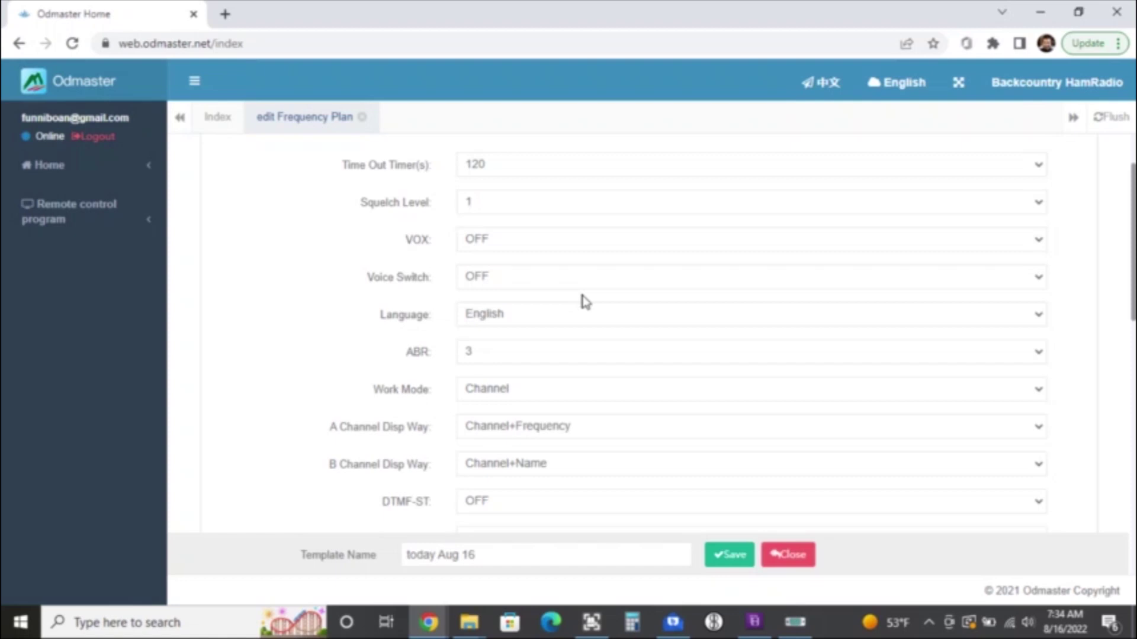
{"action": "scroll", "coordinate": [585, 302], "scroll_direction": "up", "scroll_amount": 2}
Clear the offset in the A band frequency mode settings and try to switch to the B band settings.
{"action": "left_click", "coordinate": [565, 197]}
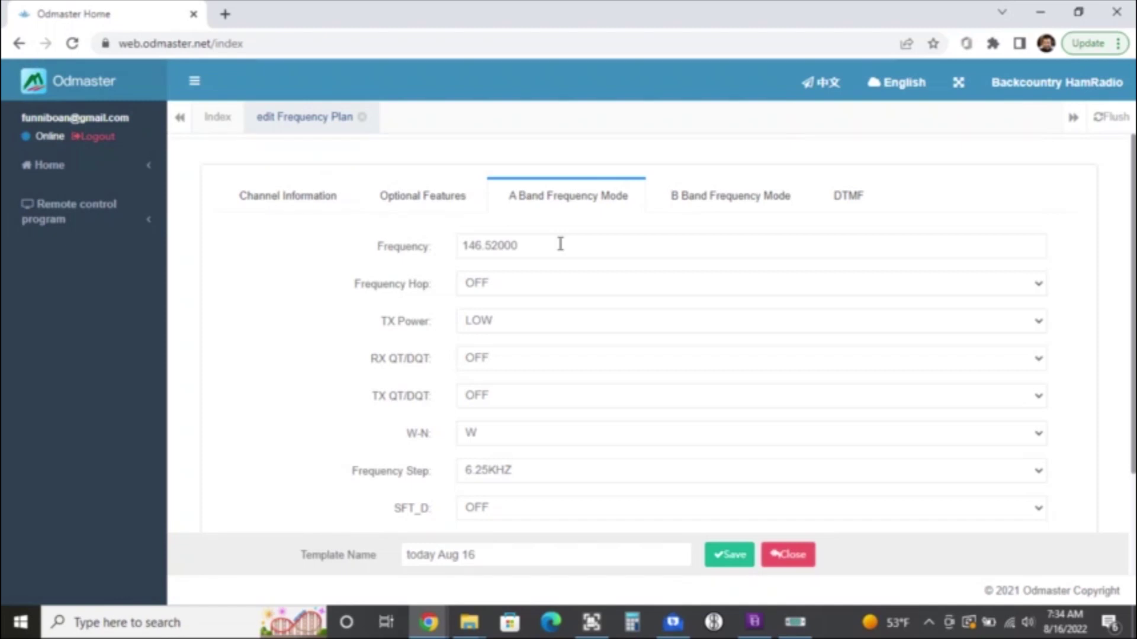
{"action": "scroll", "coordinate": [560, 244], "scroll_direction": "down", "scroll_amount": 3}
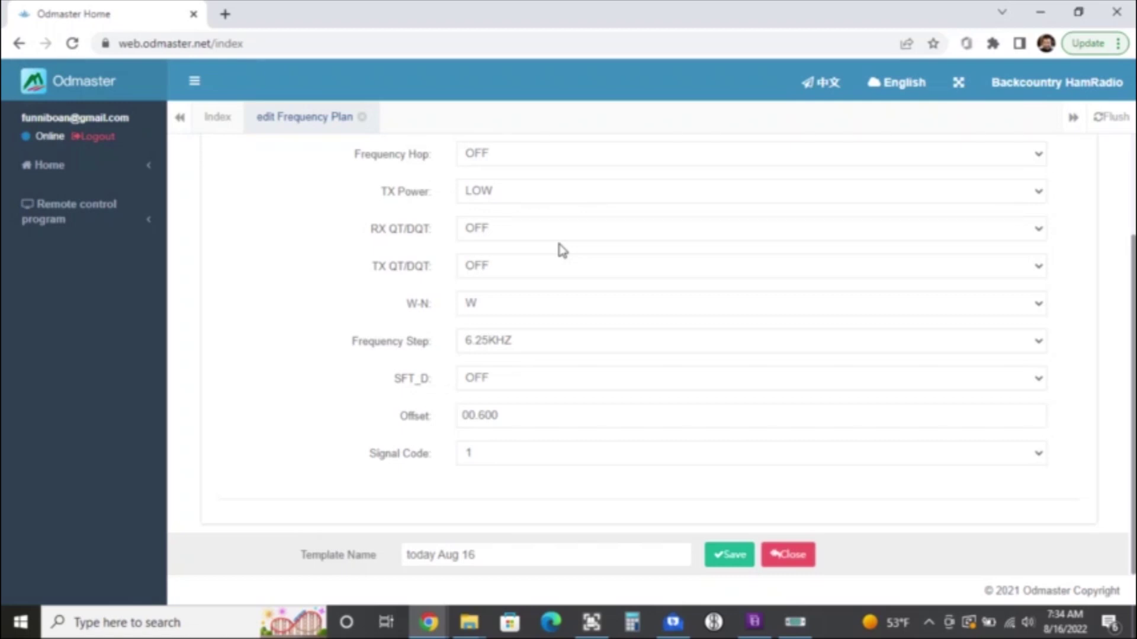
{"action": "left_click_drag", "start_coordinate": [506, 421], "coordinate": [451, 422]}
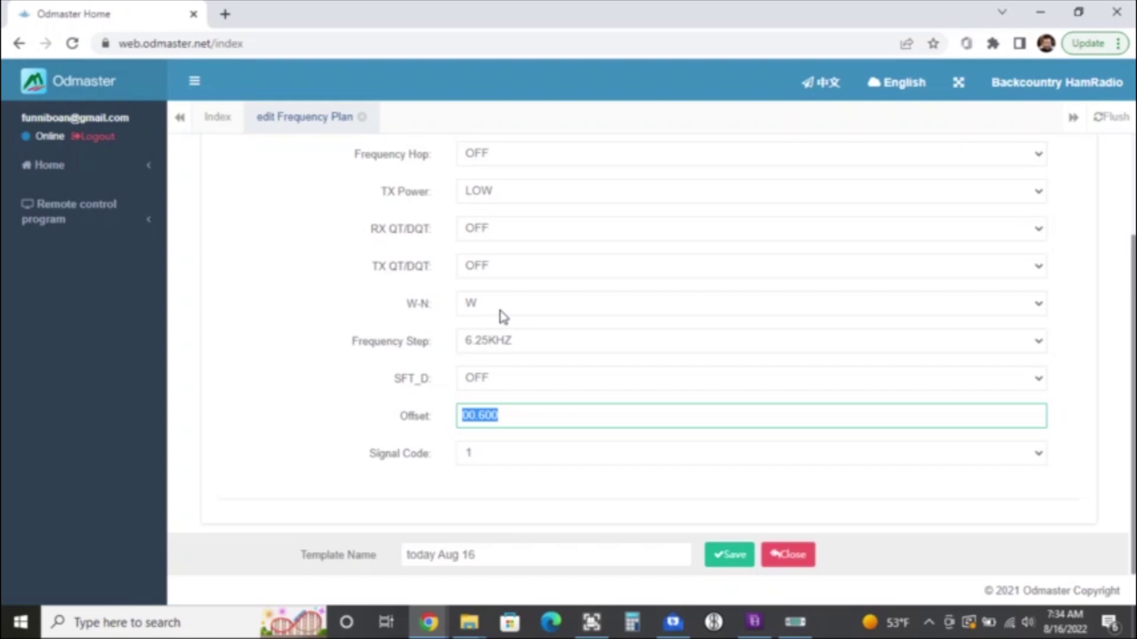
{"action": "key", "text": "BackSpace"}
{"action": "scroll", "coordinate": [602, 309], "scroll_direction": "up", "scroll_amount": 3}
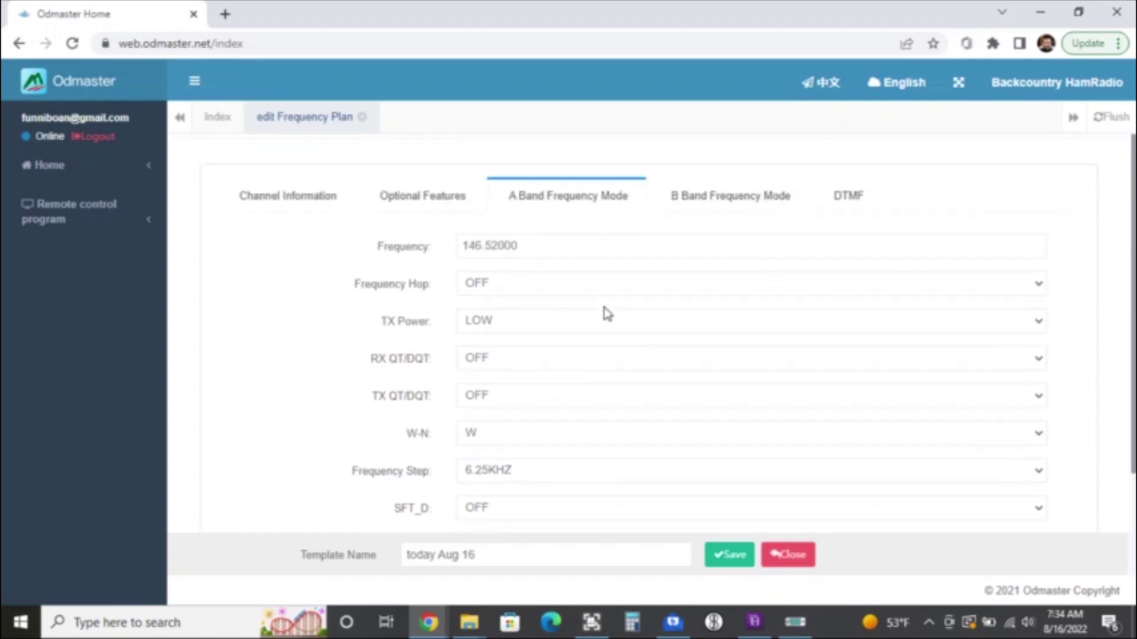
{"action": "left_click", "coordinate": [711, 207]}
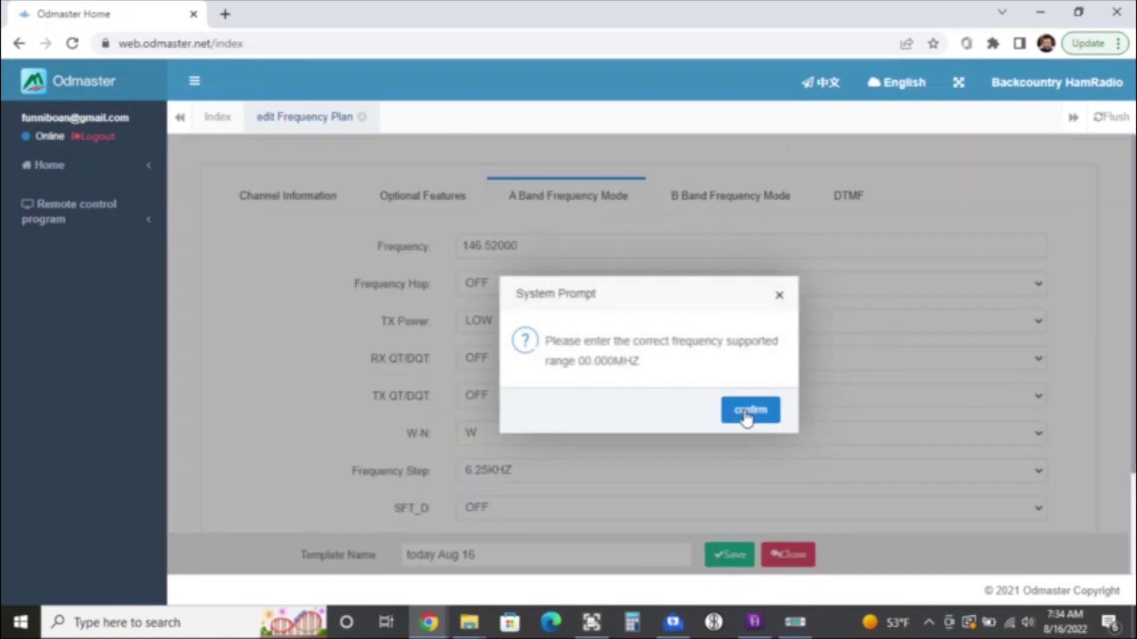
{"action": "left_click", "coordinate": [747, 416]}
Re-enter the A band's offset and save the today Aug 16 frequency plan.
{"action": "scroll", "coordinate": [609, 442], "scroll_direction": "down", "scroll_amount": 3}
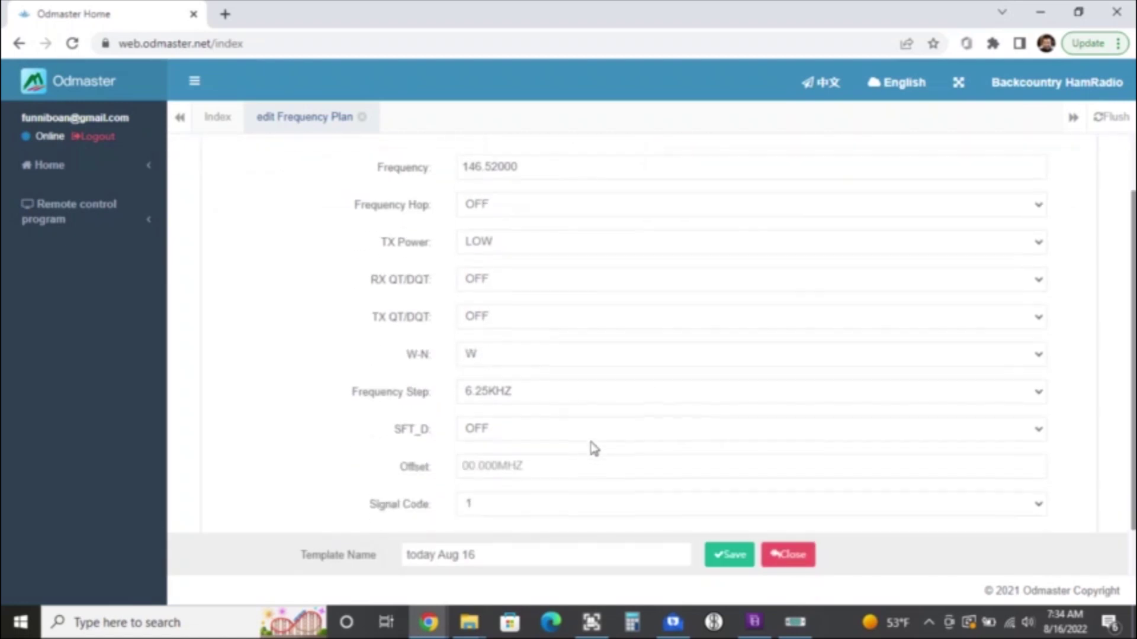
{"action": "left_click", "coordinate": [559, 426]}
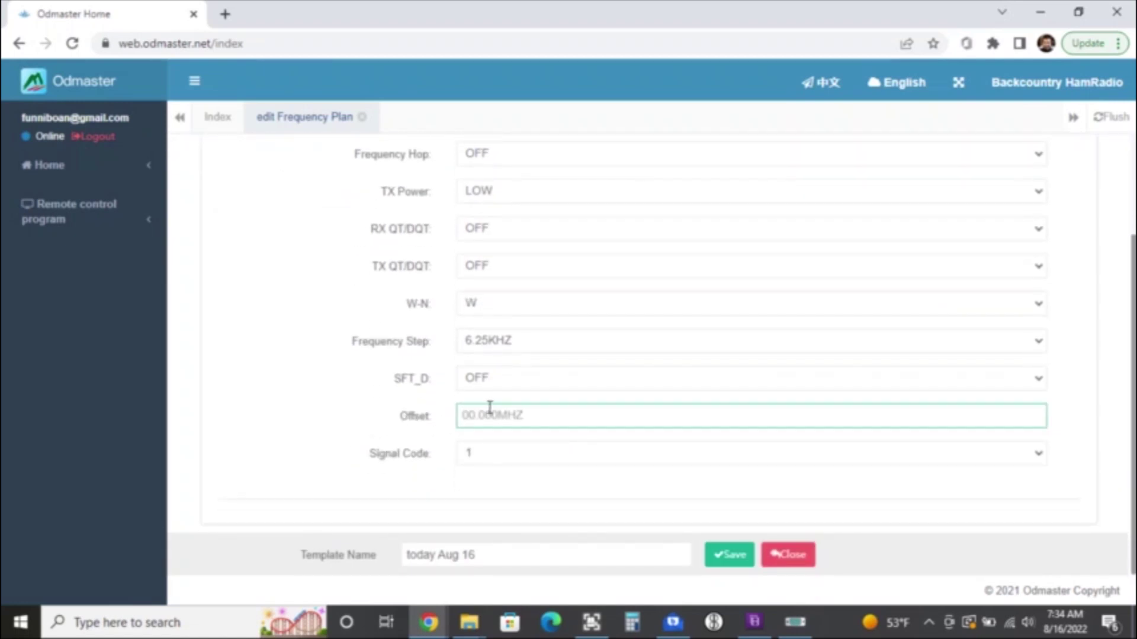
{"action": "type", "text": "06"}
{"action": "scroll", "coordinate": [650, 378], "scroll_direction": "down", "scroll_amount": 5}
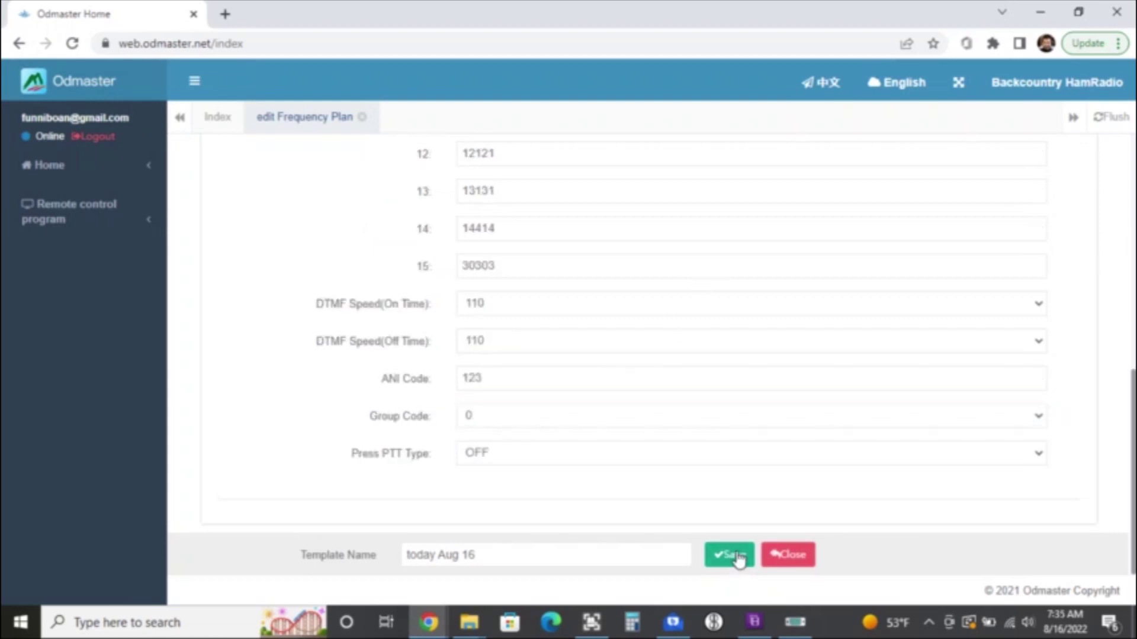
{"action": "left_click", "coordinate": [734, 556]}
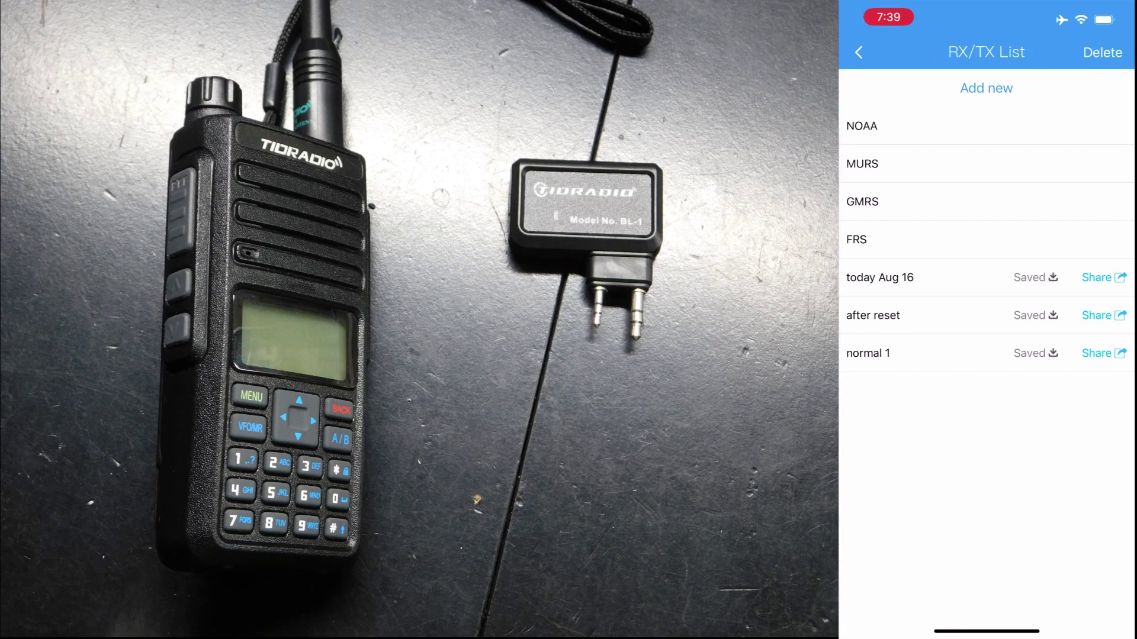
In the Odmaster phone app, open the today Aug 16 plan and check the settings of channels 4 and 5.
{"action": "left_click", "coordinate": [880, 278]}
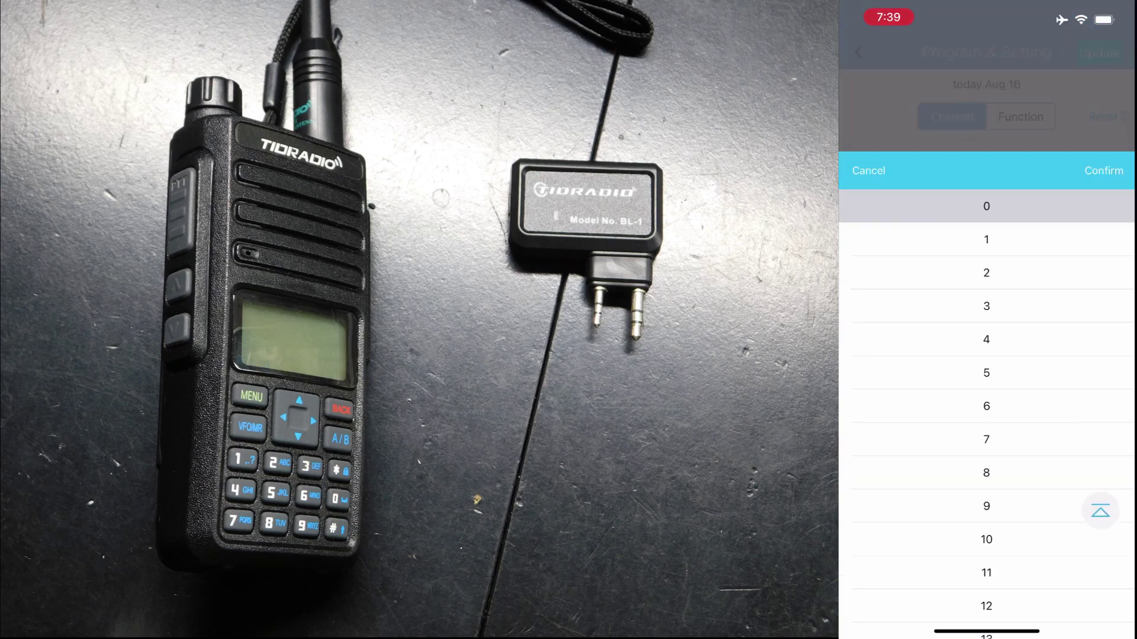
{"action": "left_click", "coordinate": [986, 340]}
{"action": "left_click", "coordinate": [1103, 171]}
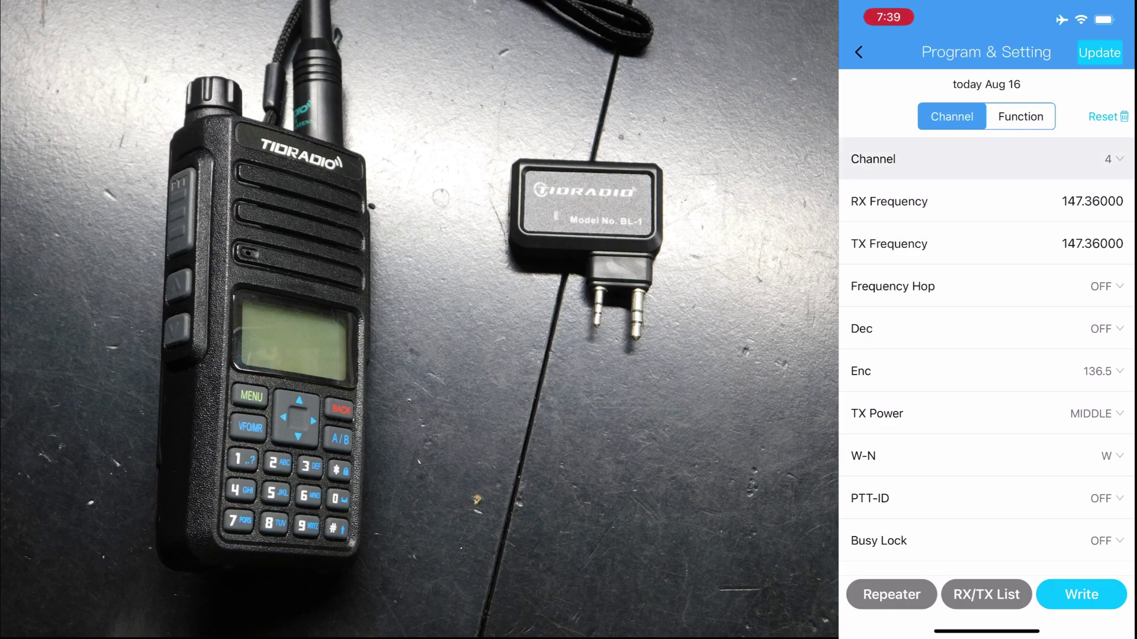
{"action": "left_click", "coordinate": [986, 266]}
{"action": "left_click", "coordinate": [1103, 171]}
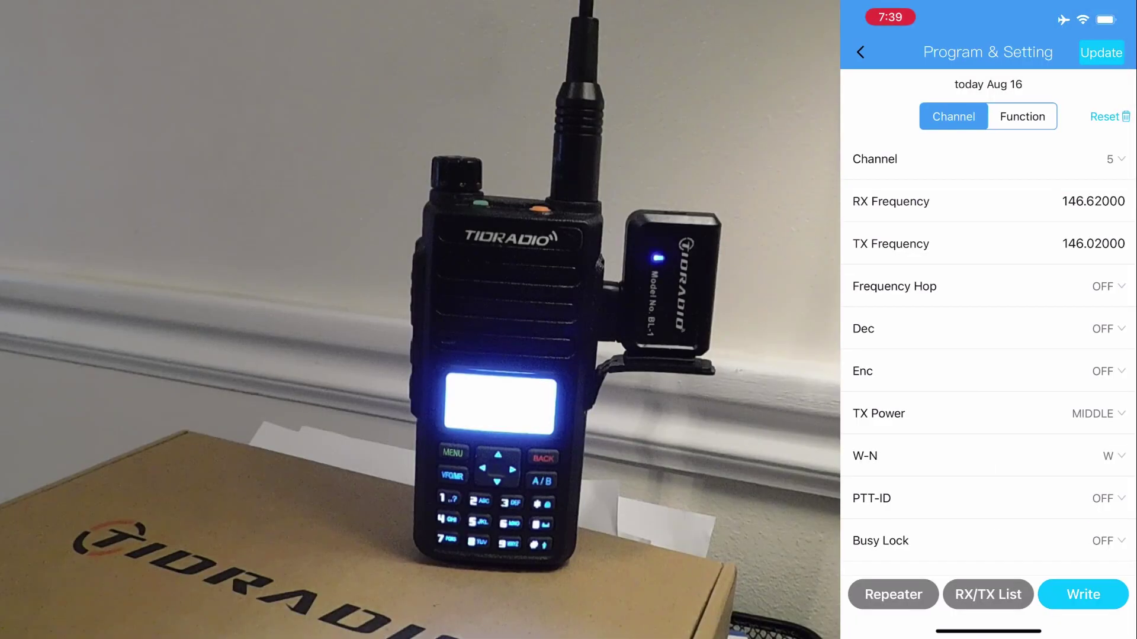